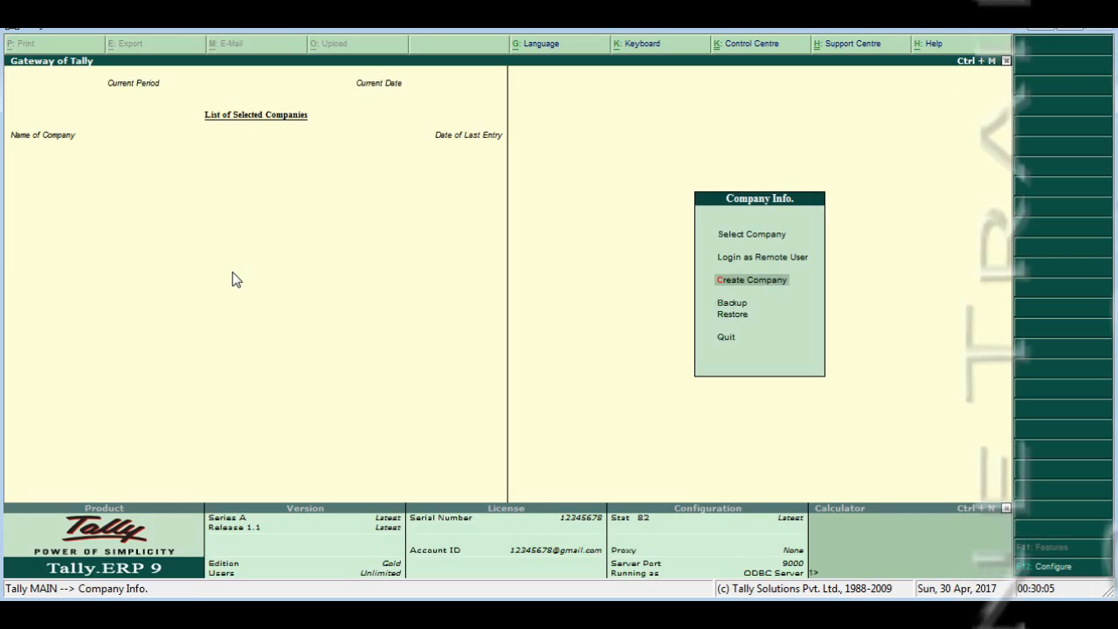
# - Choose Create Company under Company Info to bring up the Company Creation form
pyautogui.press('Return')
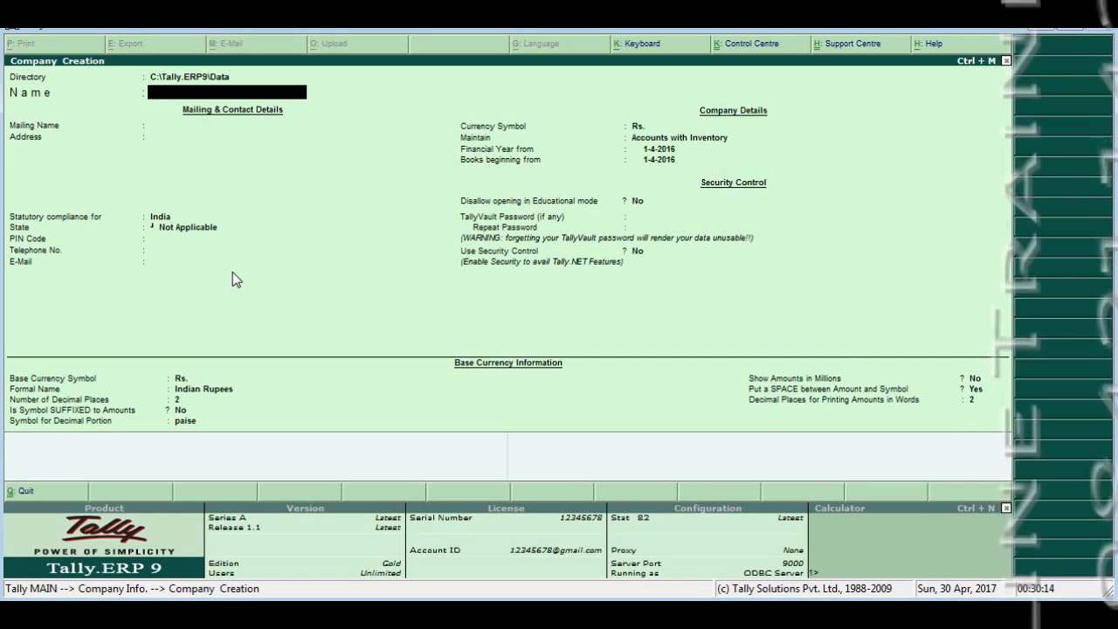
pyautogui.press('BackSpace')
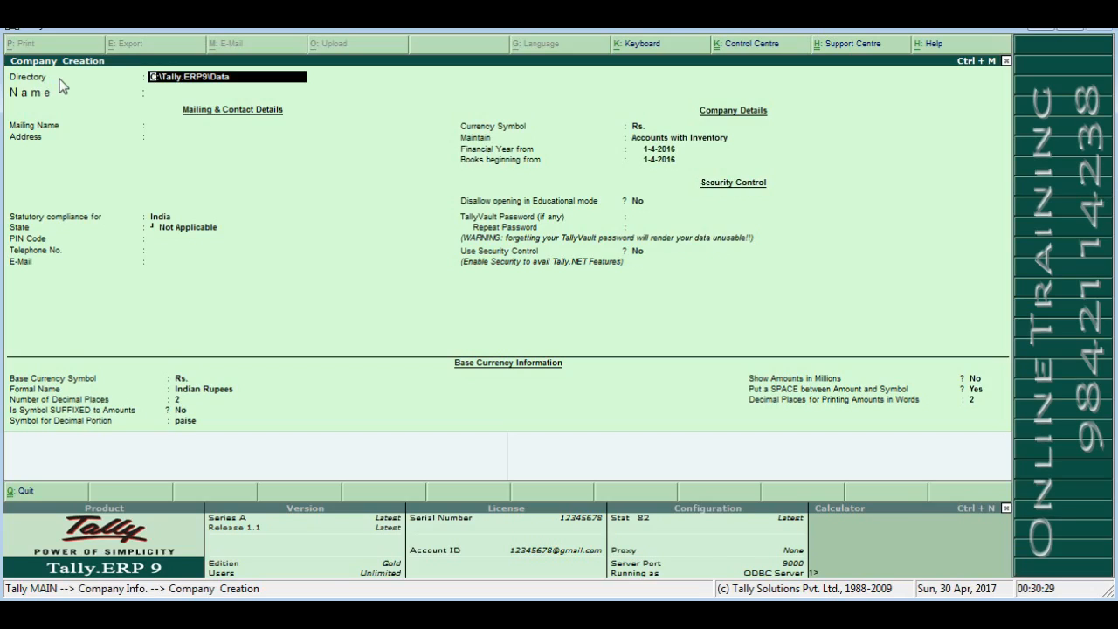
pyautogui.press('Return')
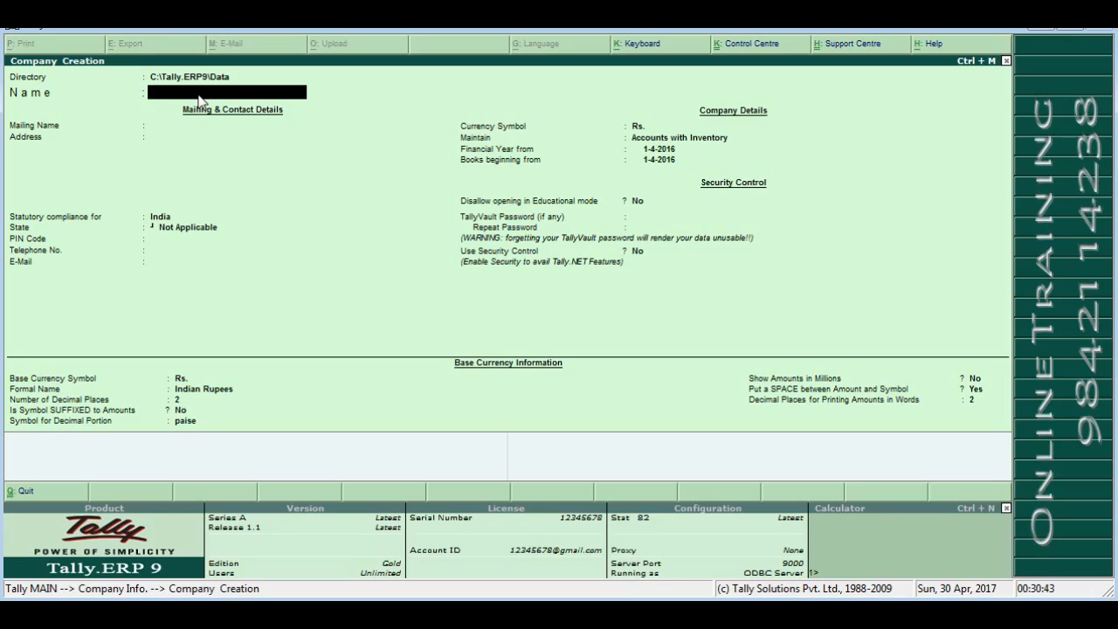
pyautogui.write('Riya')
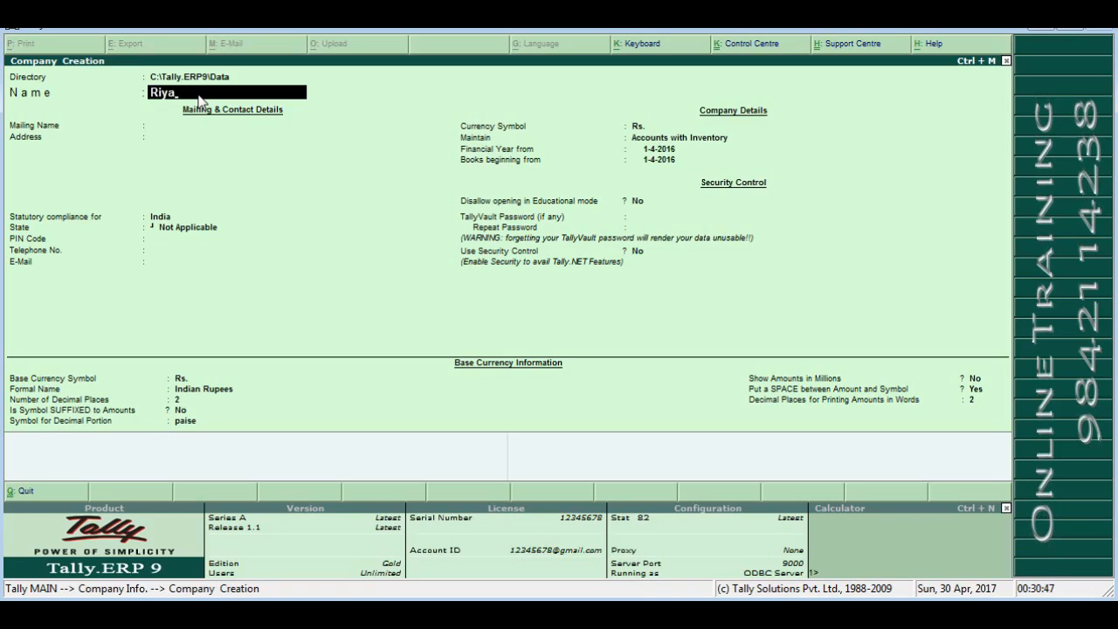
pyautogui.write(' Expor')
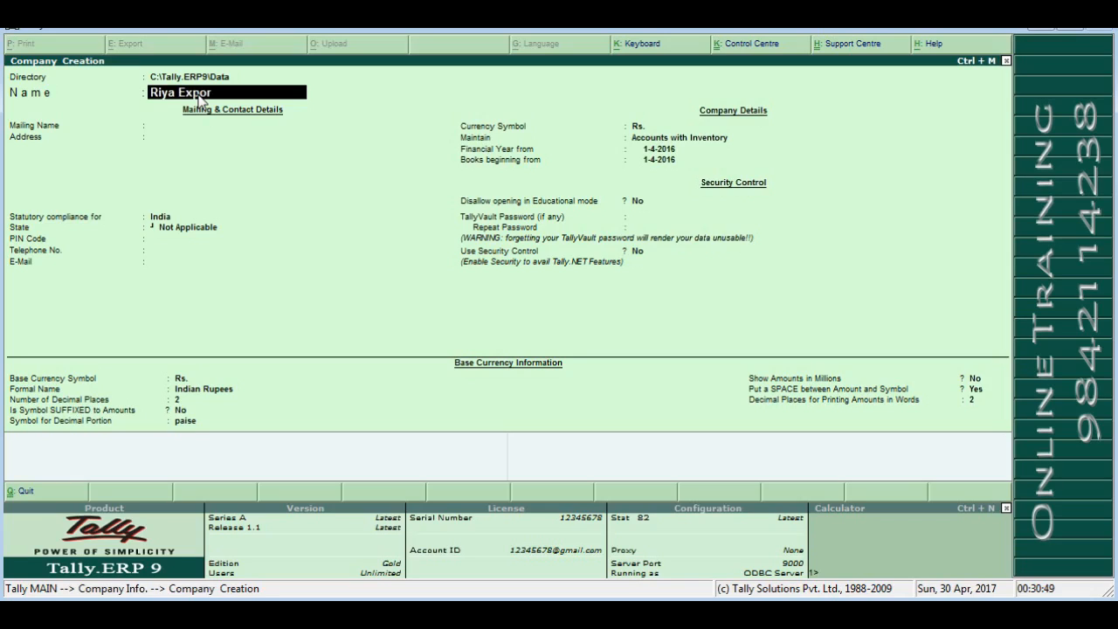
pyautogui.write('ts')
# - Confirm Riya Exports as both name and mailing name, then enter the first address line
pyautogui.press('Return')
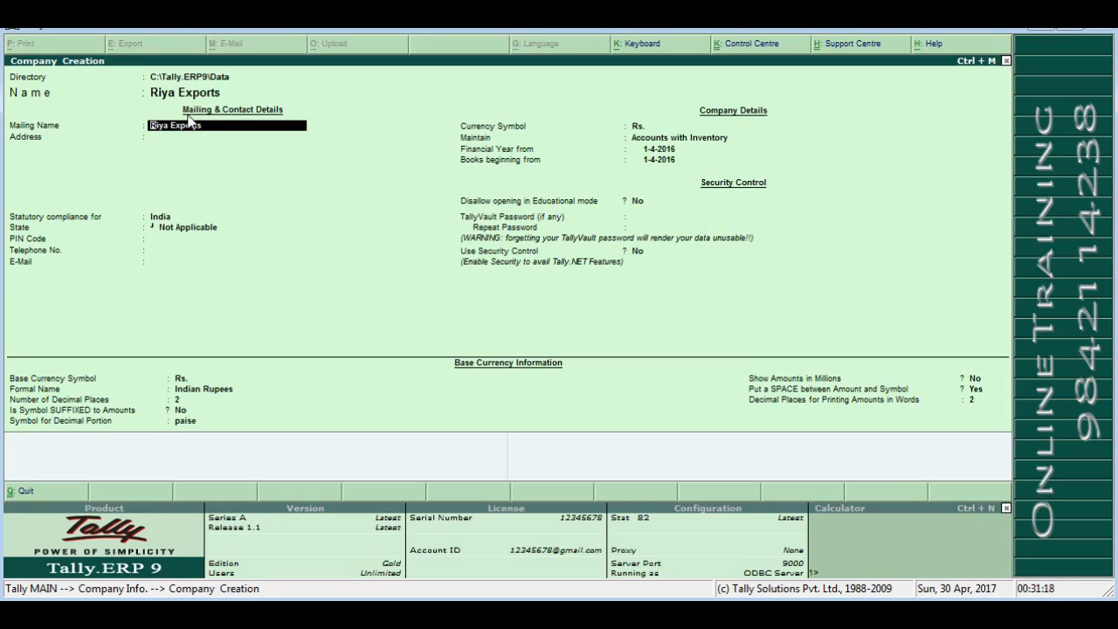
pyautogui.press('Return')
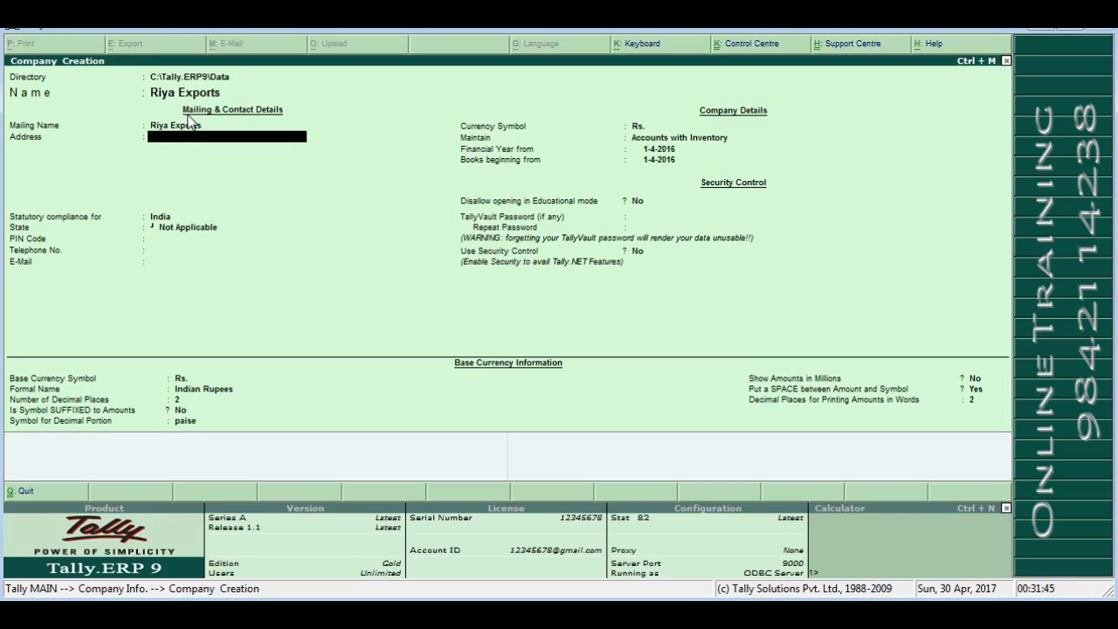
# - Add the remaining three address lines, ending with the city Madura, and close the address block
pyautogui.press('Return')
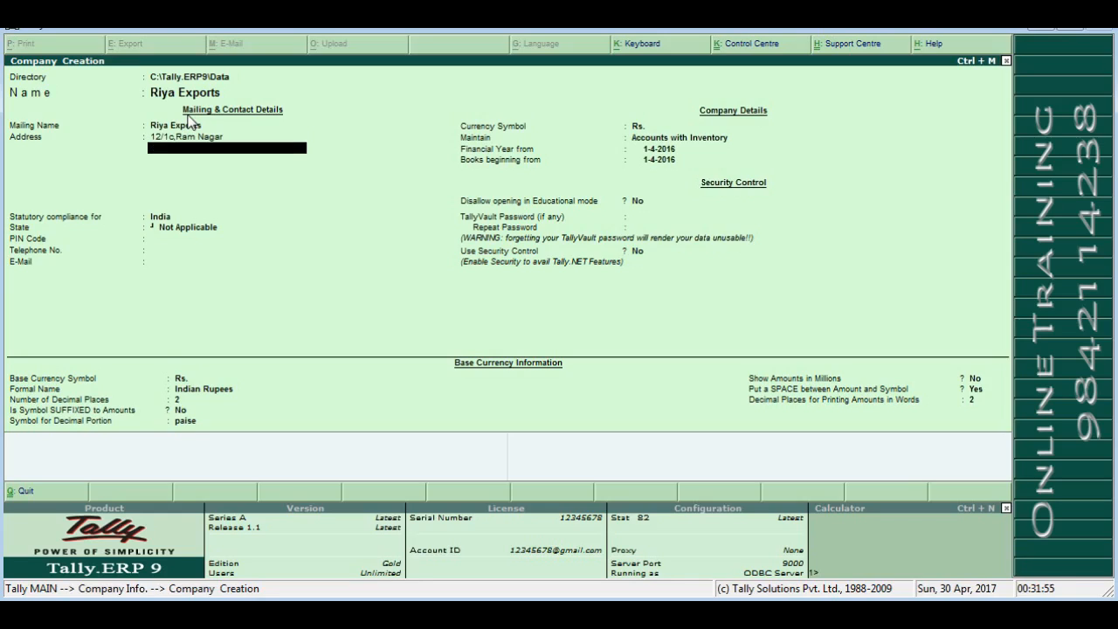
pyautogui.press('Return')
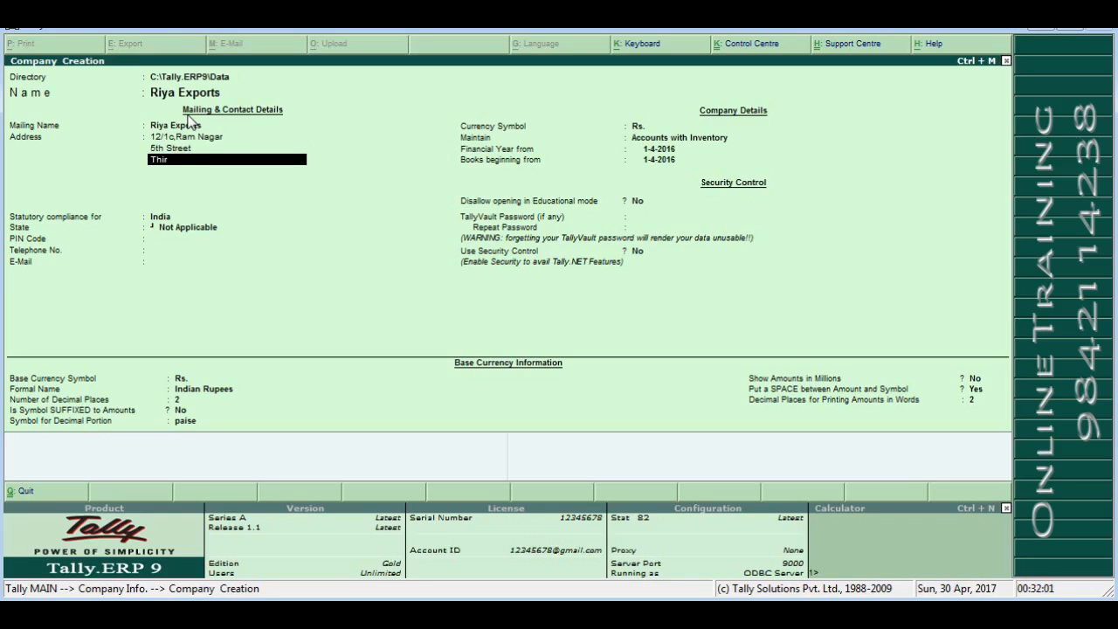
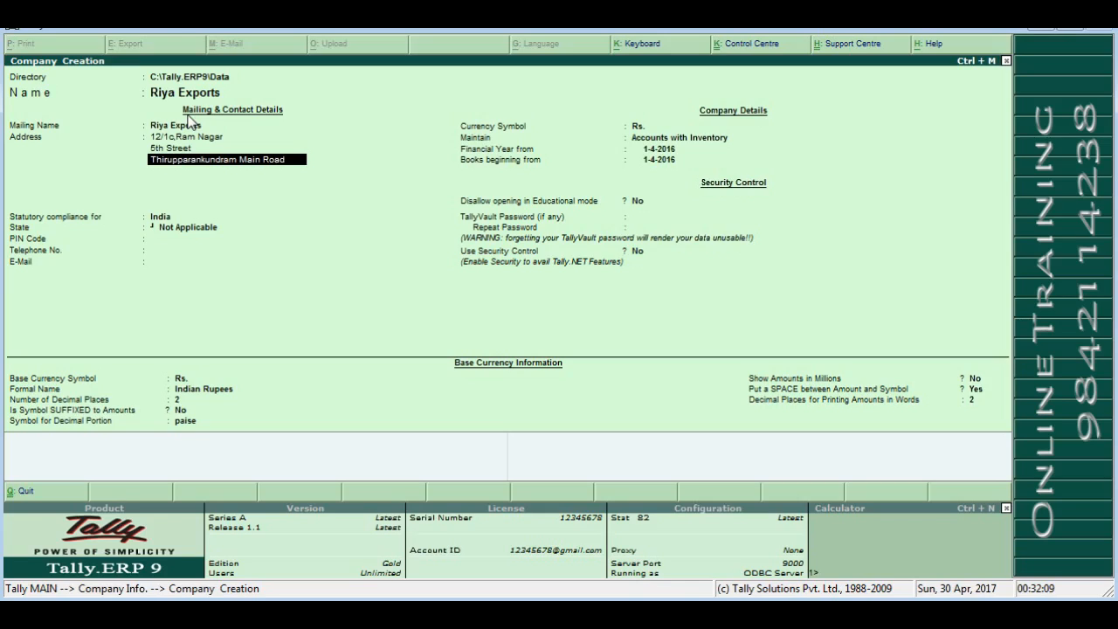
pyautogui.press('Return')
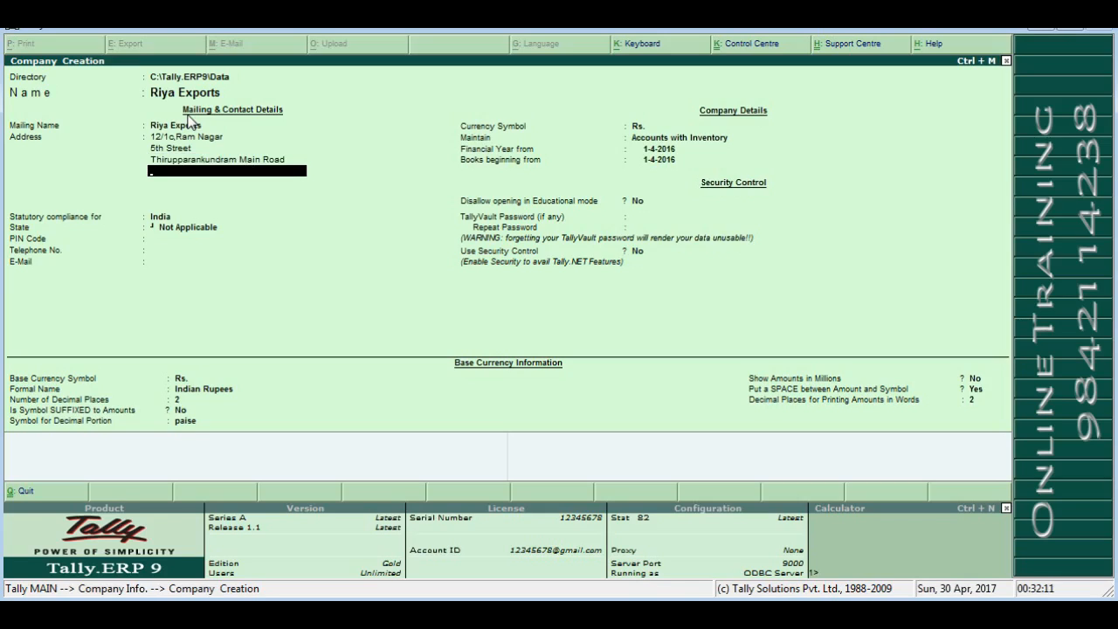
pyautogui.write('Madurai')
pyautogui.press('Return')
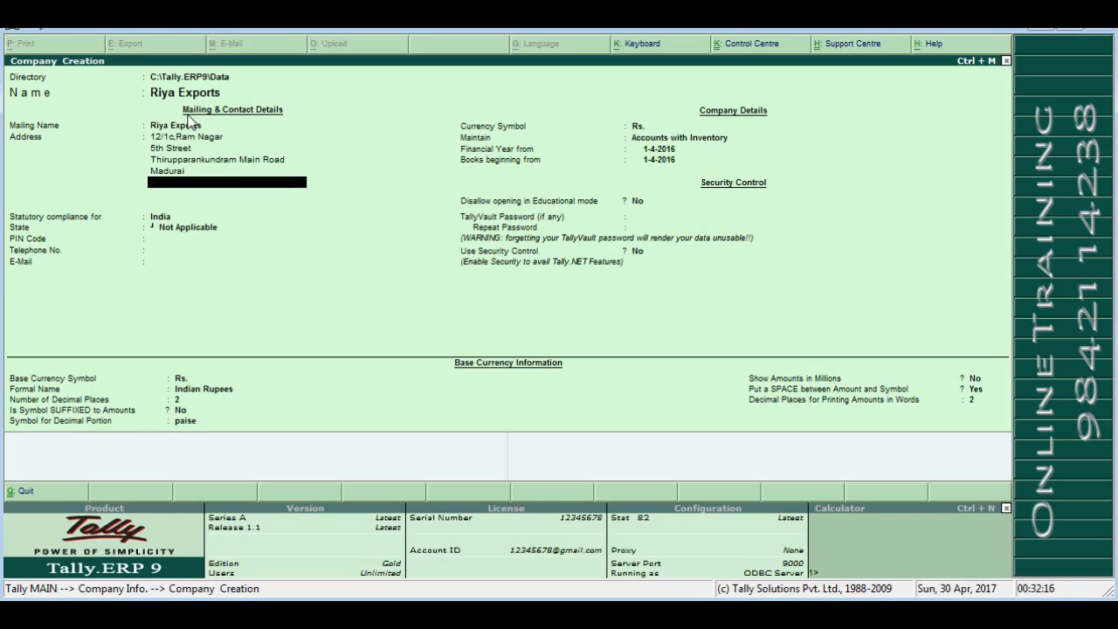
pyautogui.press('Return')
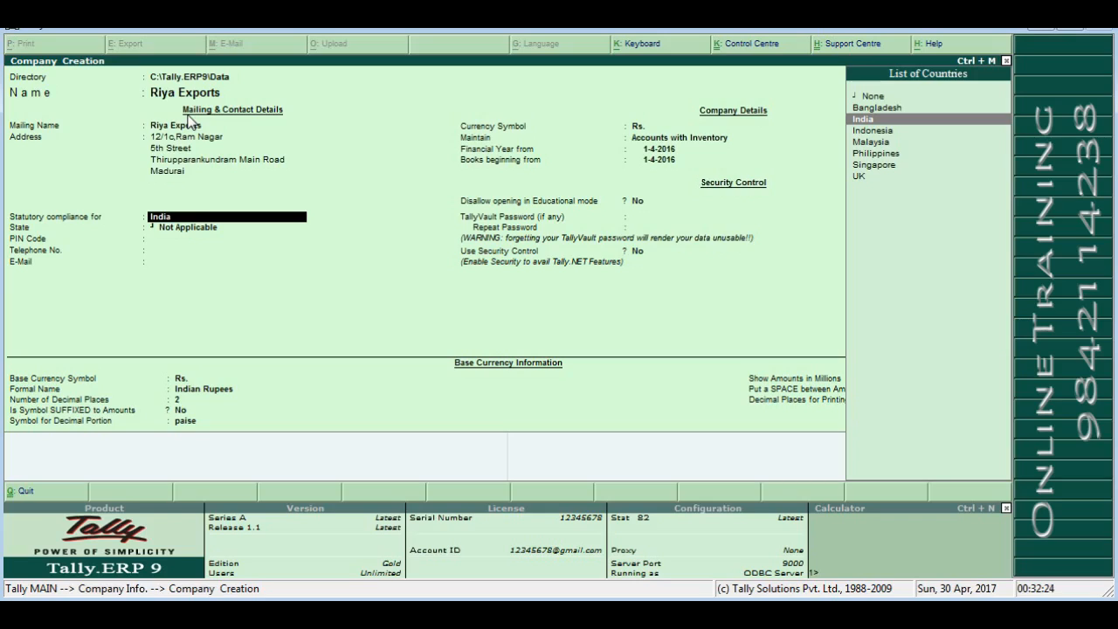
# - Scroll through the List of Countries and return to India
pyautogui.press('Down')
pyautogui.press('Up')
pyautogui.press('Down')
pyautogui.press('Down')
pyautogui.press('Down')
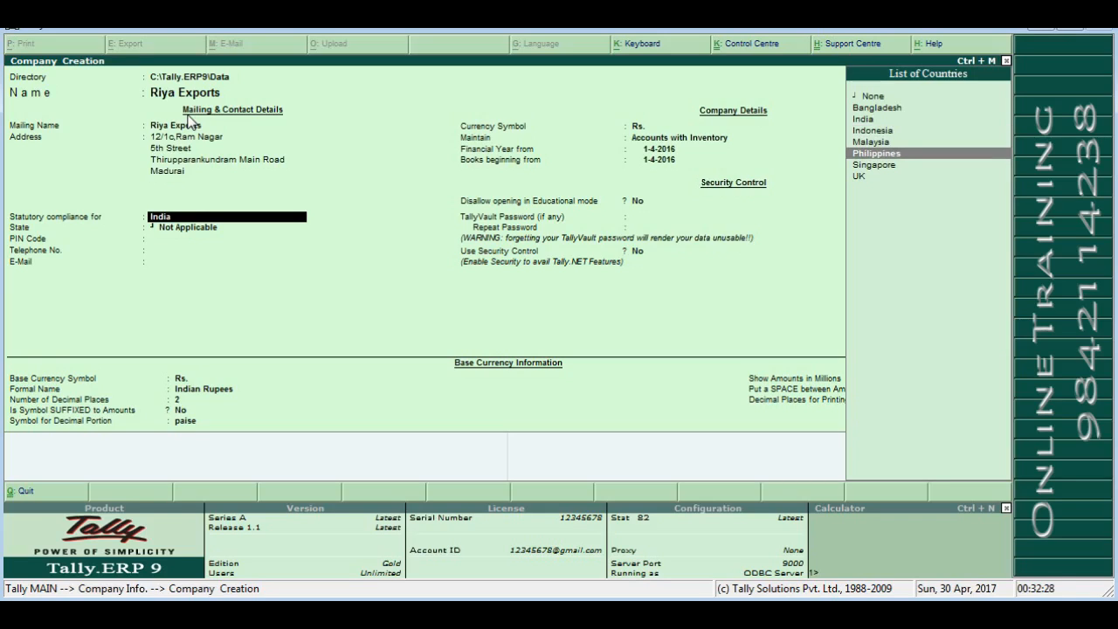
pyautogui.press('Up')
pyautogui.press('Up')
pyautogui.press('Up')
pyautogui.press('Up')
pyautogui.press('Down')
pyautogui.press('Down')
pyautogui.press('Down')
pyautogui.press('Down')
pyautogui.press('Down')
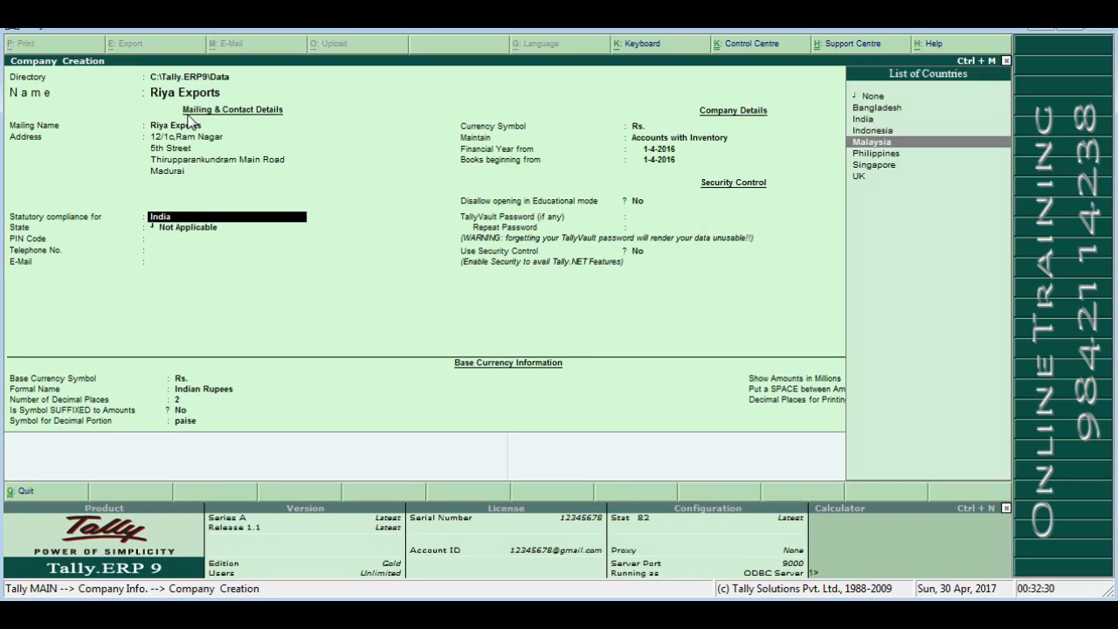
pyautogui.press('Down')
pyautogui.press('Up')
pyautogui.press('Up')
pyautogui.press('Up')
pyautogui.press('Up')
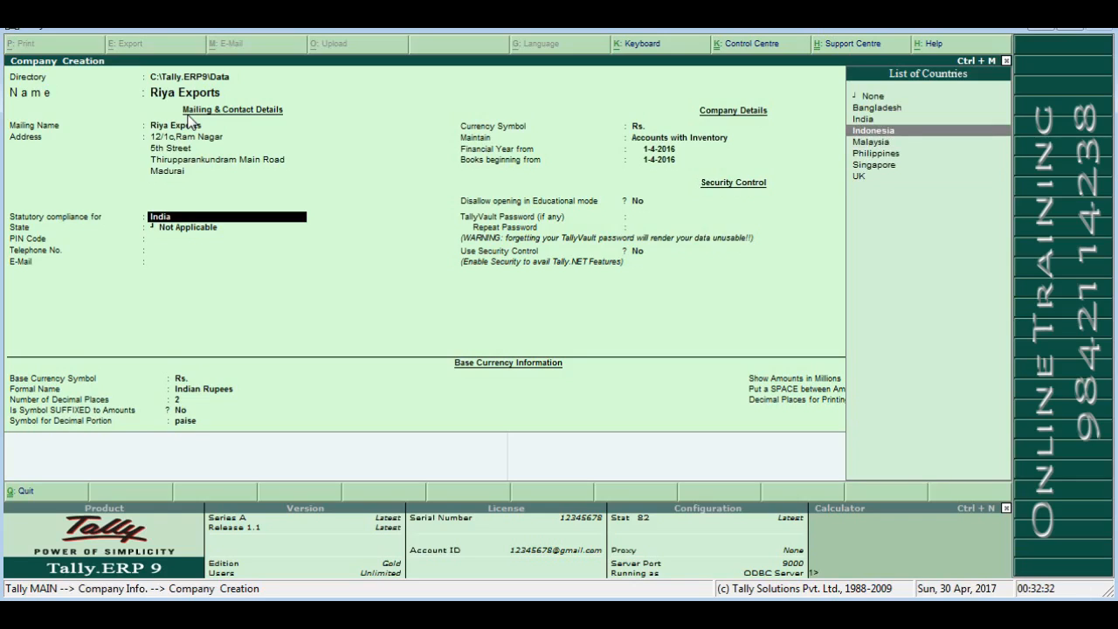
pyautogui.press('Up')
pyautogui.press('Down')
pyautogui.press('Down')
pyautogui.press('Down')
pyautogui.press('Up')
pyautogui.press('Up')
pyautogui.press('Up')
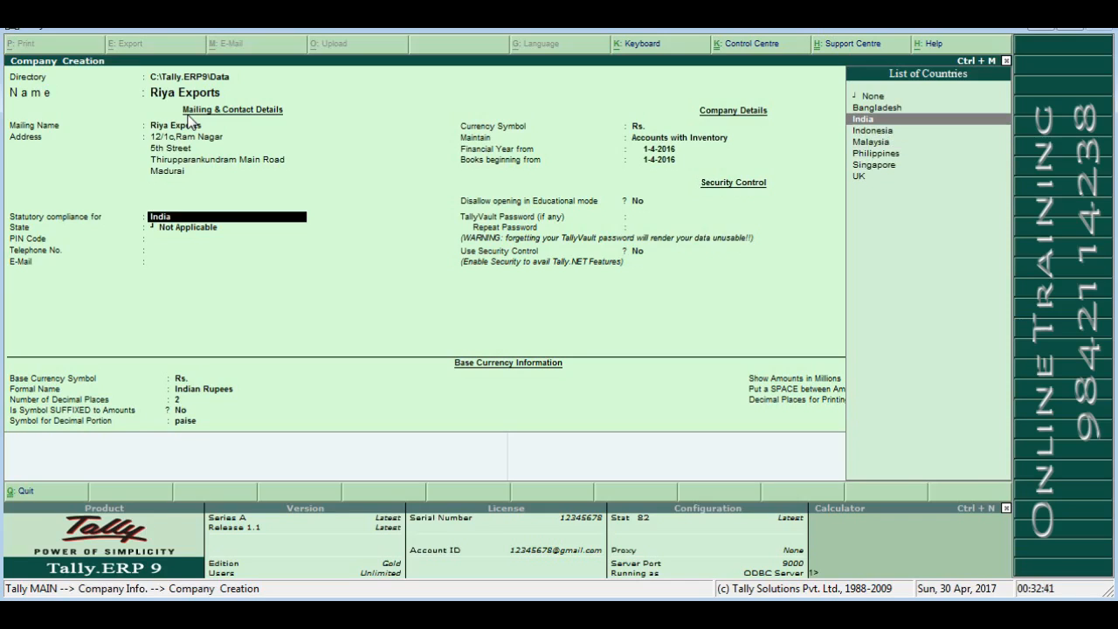
# - Accept India for statutory compliance and set the state to Tamil Nadu via 'Ta'
pyautogui.press('Return')
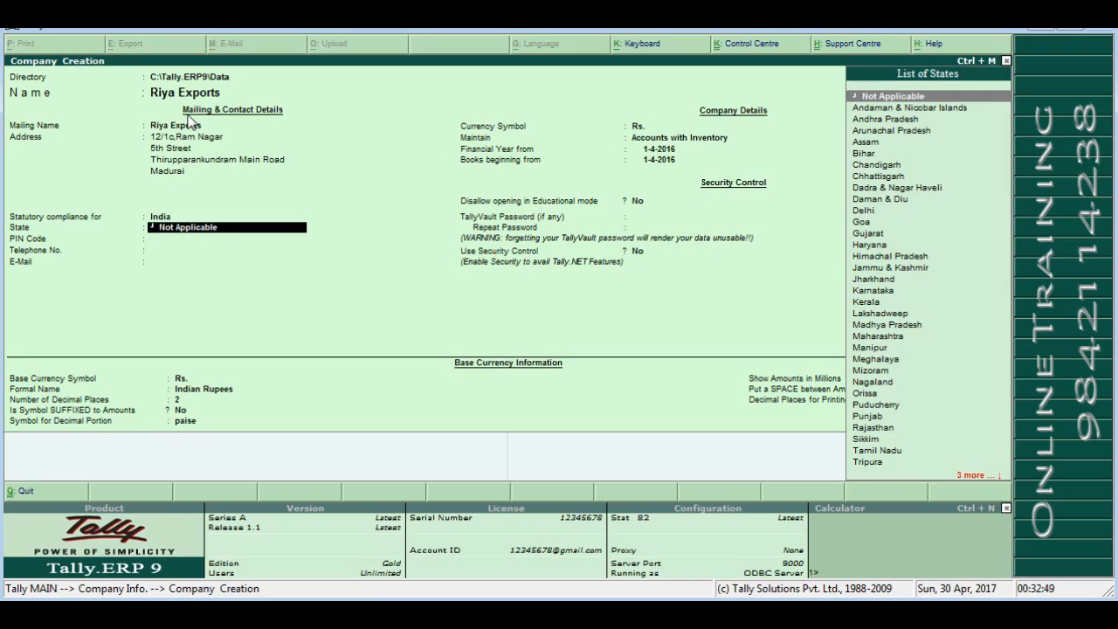
pyautogui.write('Ta')
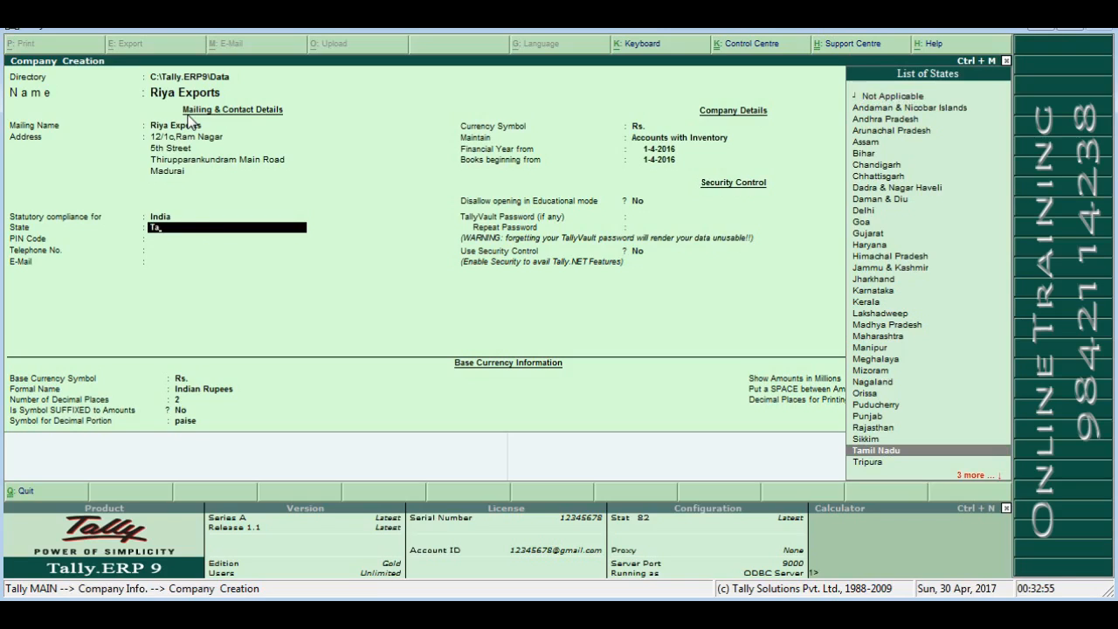
pyautogui.press('Return')
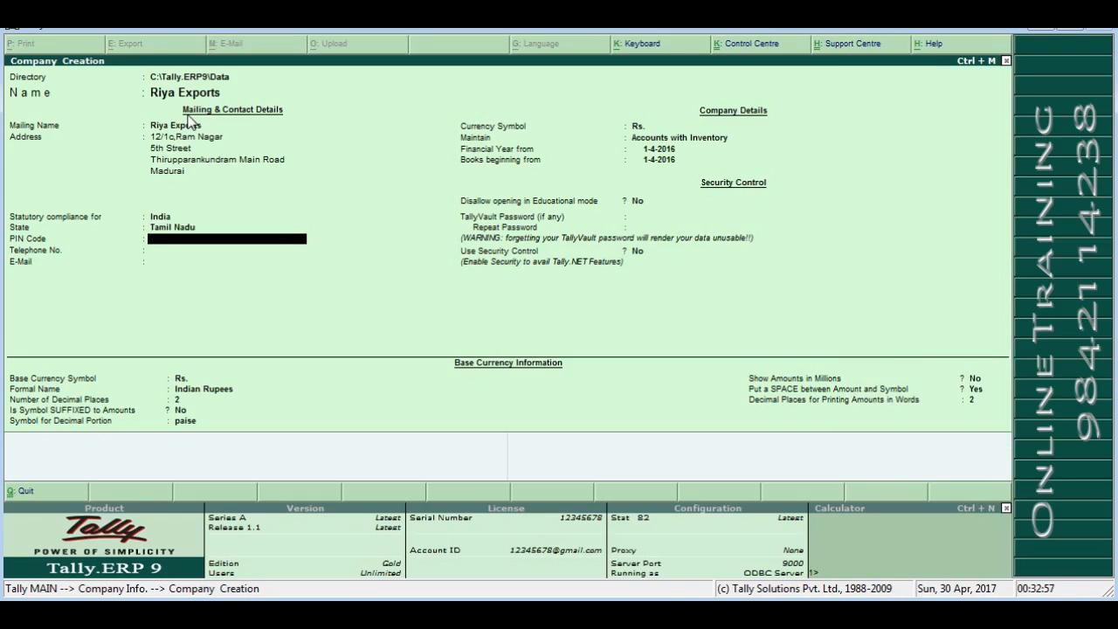
# - Fill the PIN Code, Telephone No. and E-Mail fields with the company's contact details
pyautogui.write('655003')
pyautogui.press('Return')
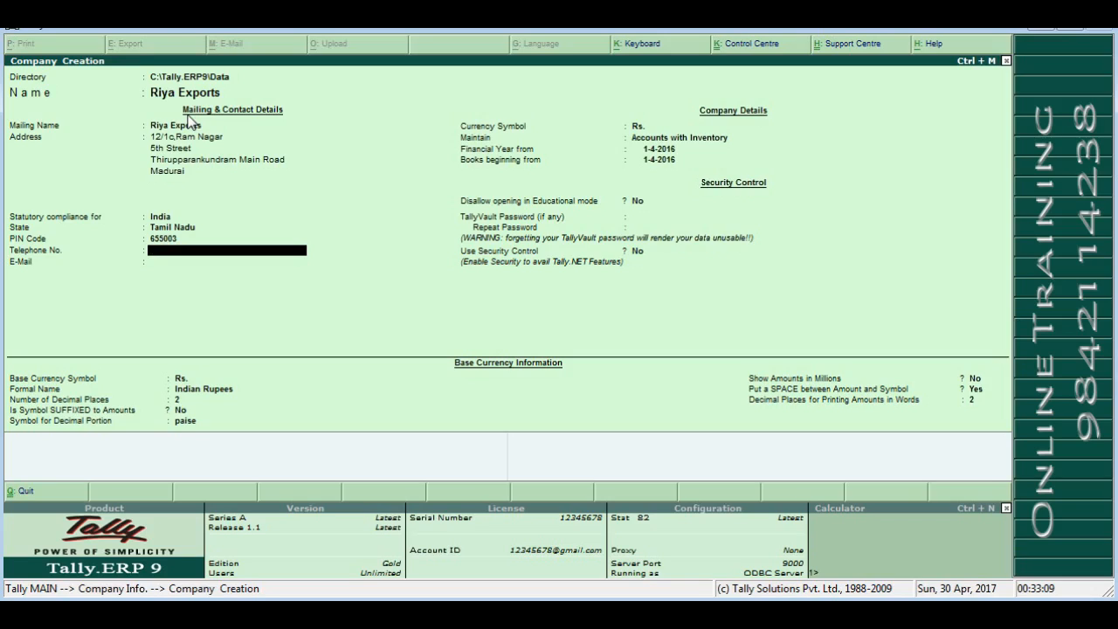
pyautogui.press('Return')
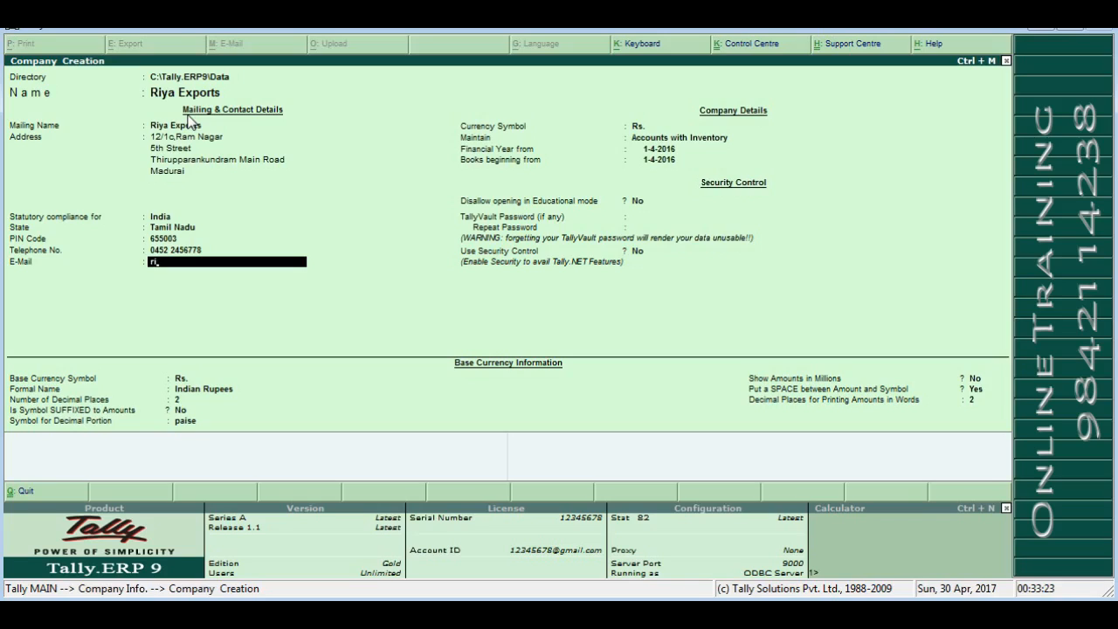
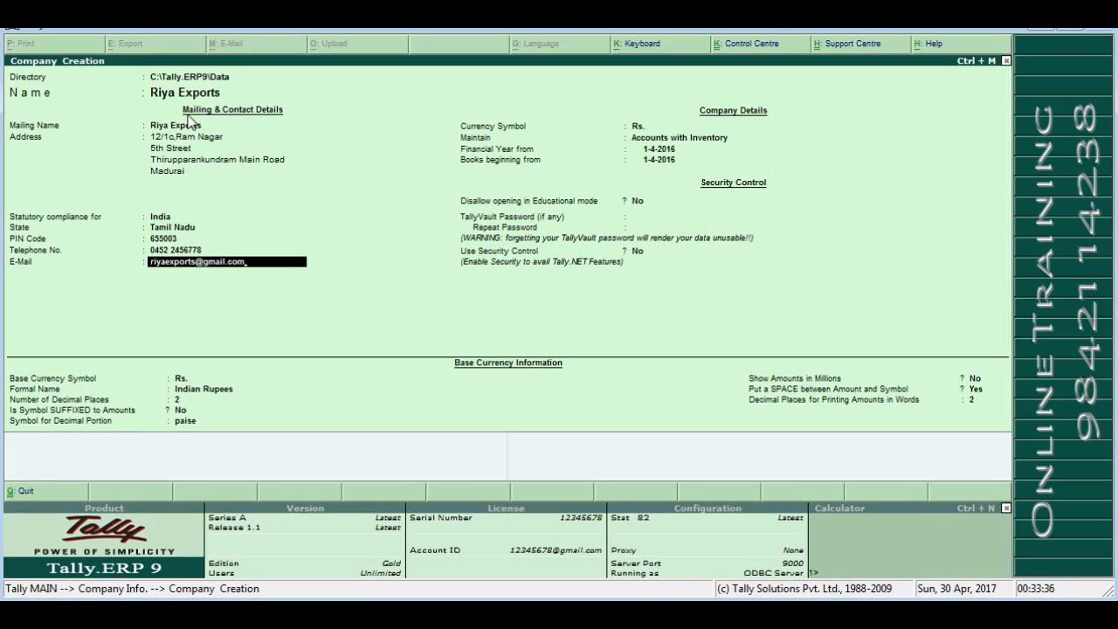
pyautogui.press('Return')
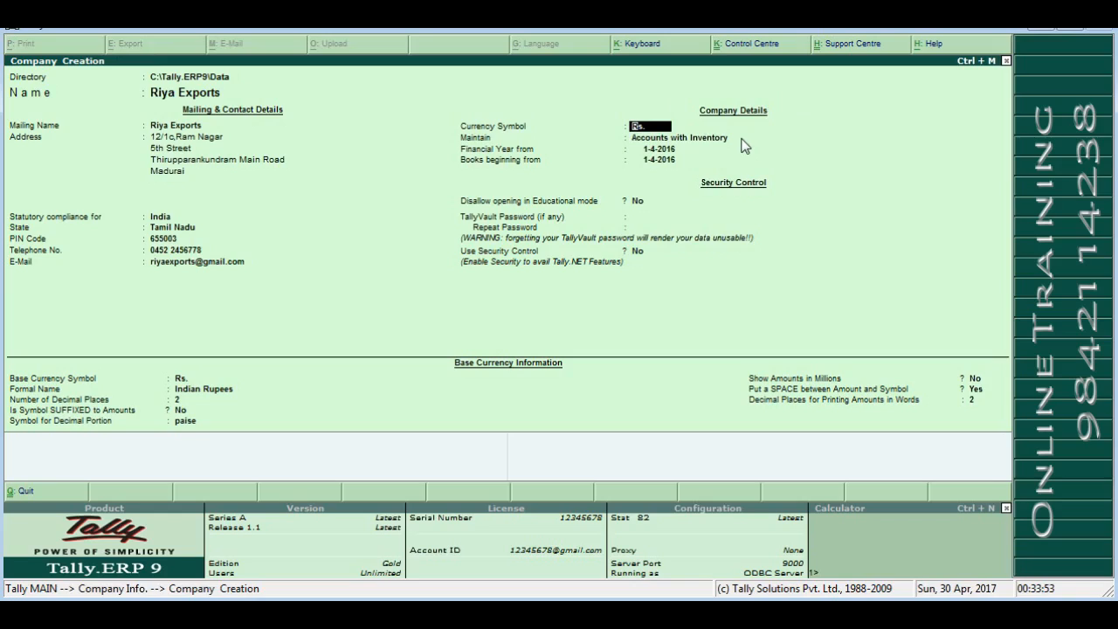
# - Keep Rs. as currency symbol and switch Maintain from Accounts Only to Accounts with Inventory
pyautogui.press('Return')
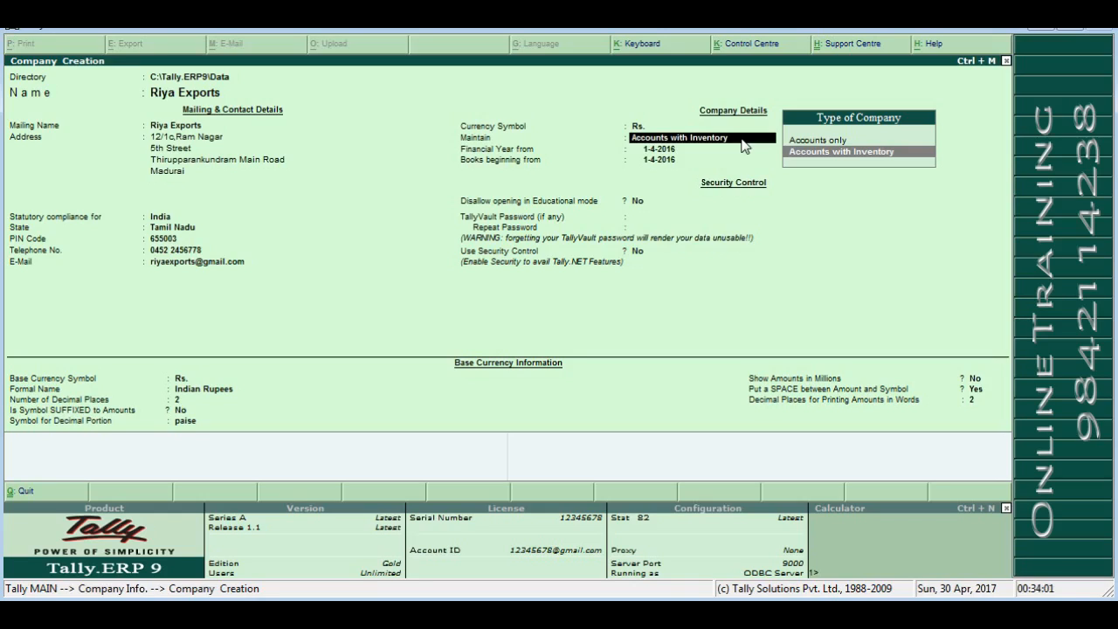
pyautogui.press('Up')
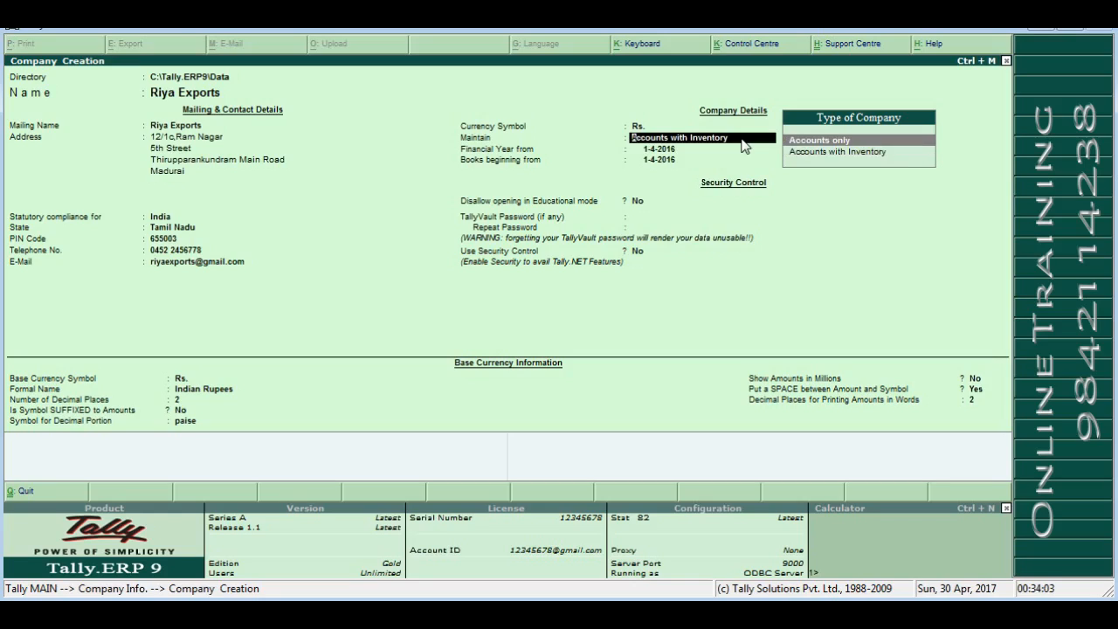
pyautogui.press('Down')
pyautogui.press('Up')
pyautogui.press('Return')
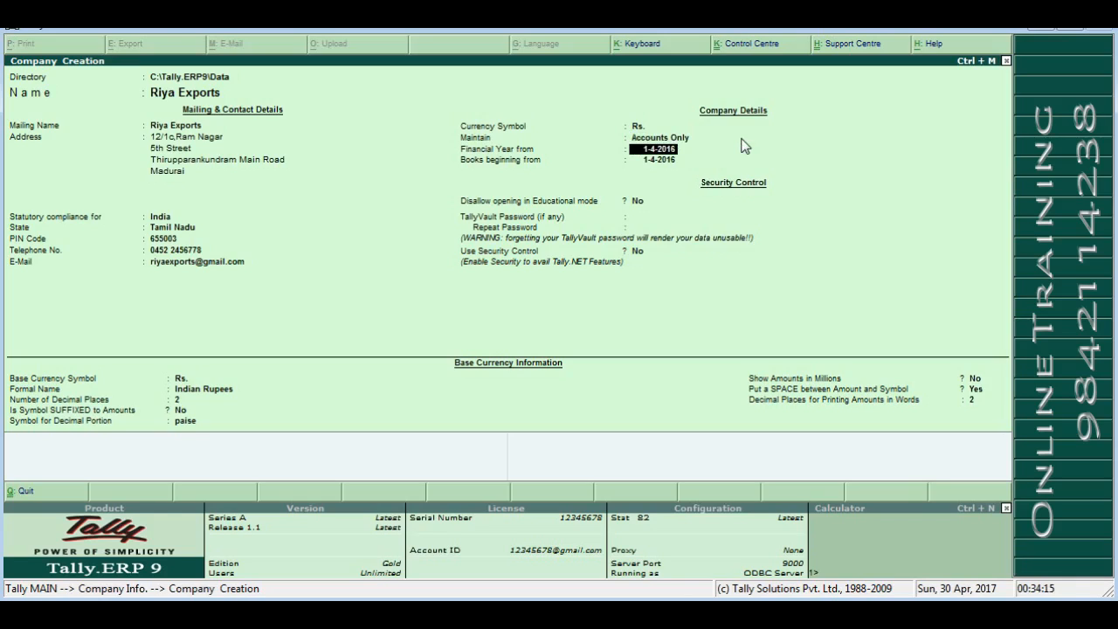
pyautogui.press('BackSpace')
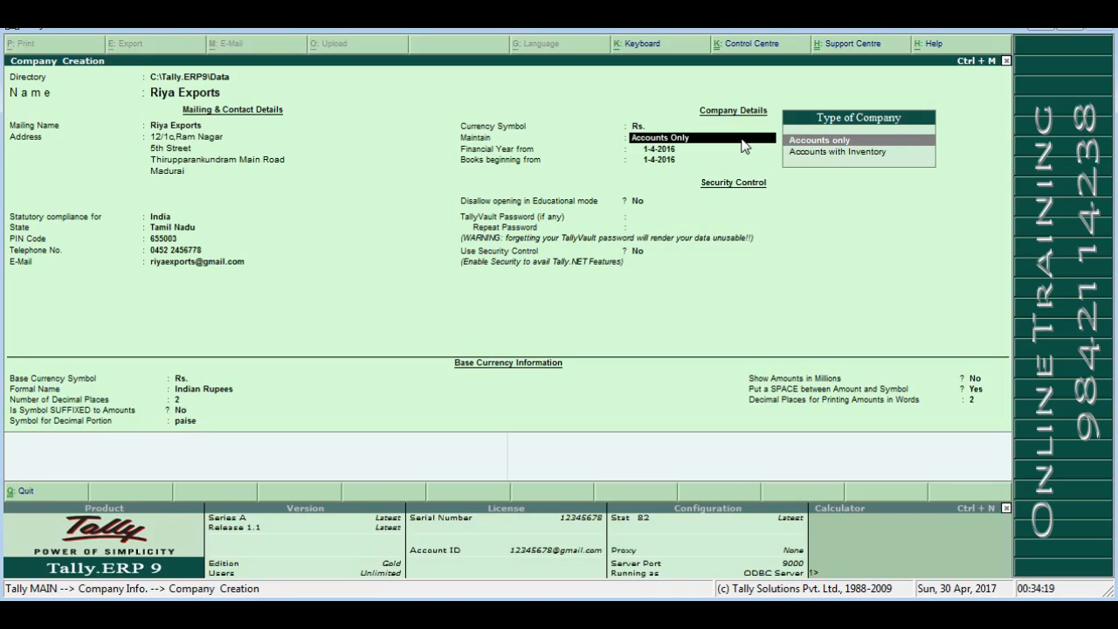
pyautogui.press('Down')
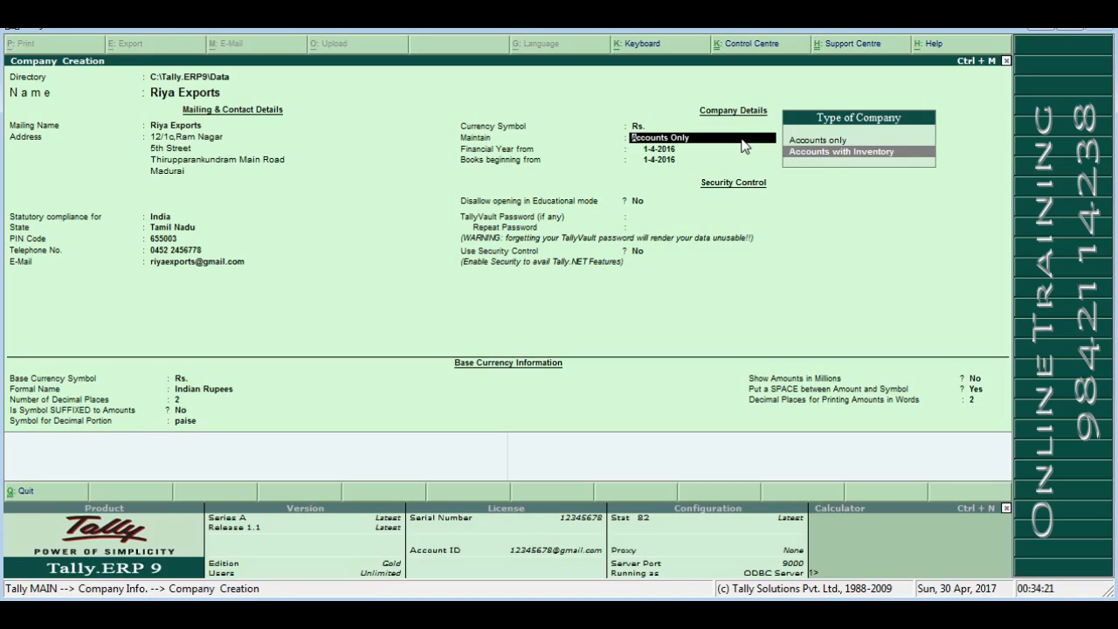
pyautogui.press('Return')
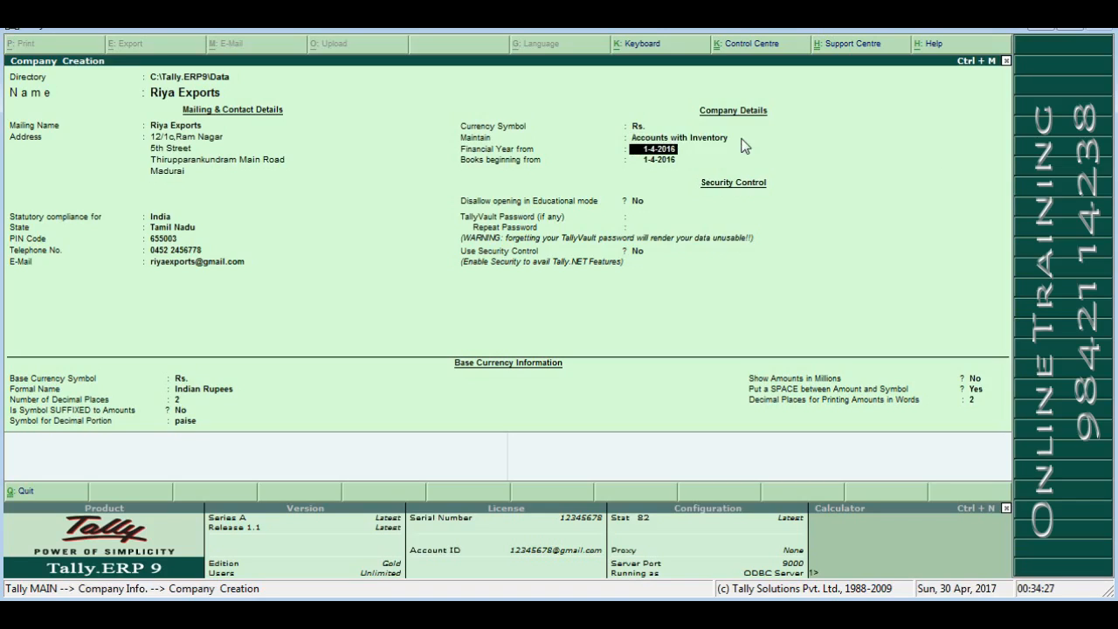
pyautogui.press('BackSpace')
pyautogui.press('BackSpace')
pyautogui.press('BackSpace')
pyautogui.press('BackSpace')
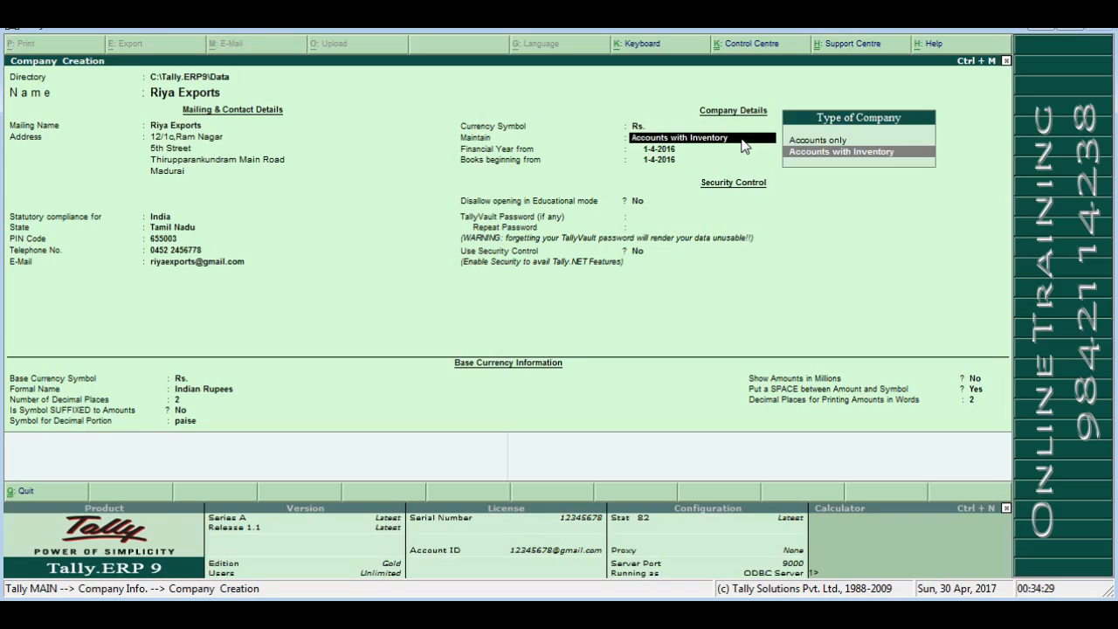
pyautogui.press('BackSpace')
pyautogui.press('BackSpace')
pyautogui.press('BackSpace')
pyautogui.press('BackSpace')
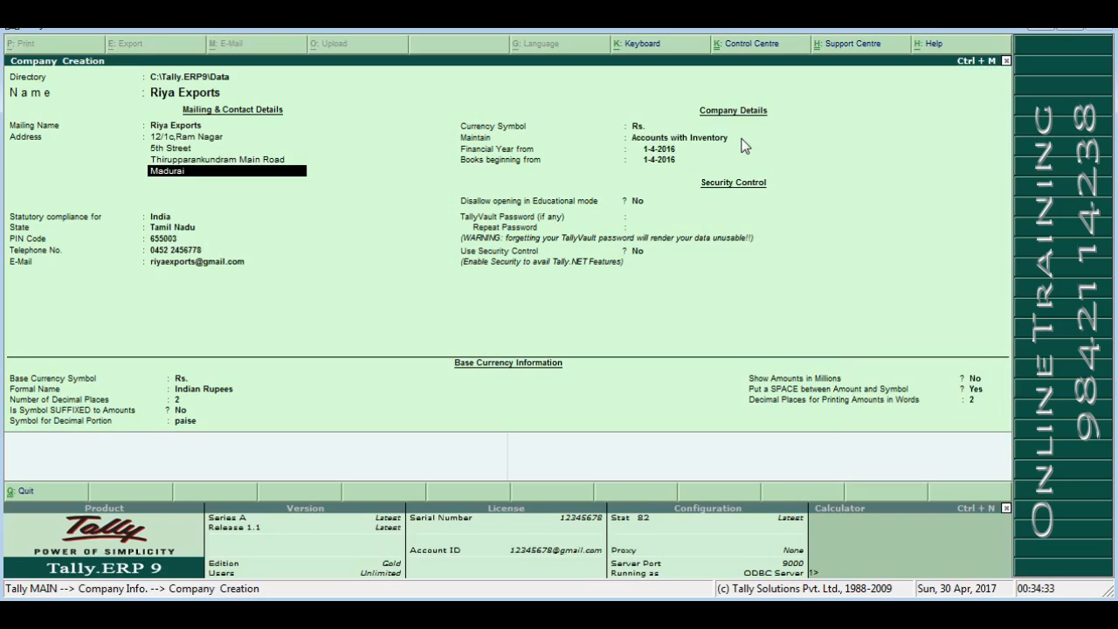
pyautogui.press('Return')
pyautogui.press('Return')
pyautogui.press('Return')
pyautogui.press('Return')
pyautogui.press('Return')
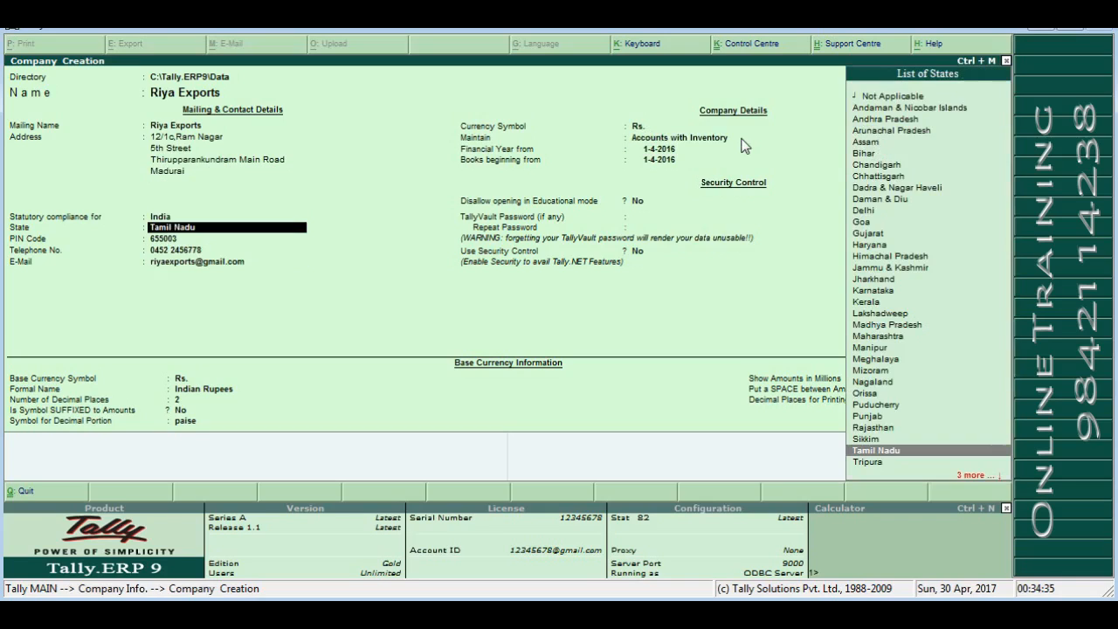
pyautogui.press('Return')
pyautogui.press('Return')
pyautogui.press('Return')
pyautogui.press('Return')
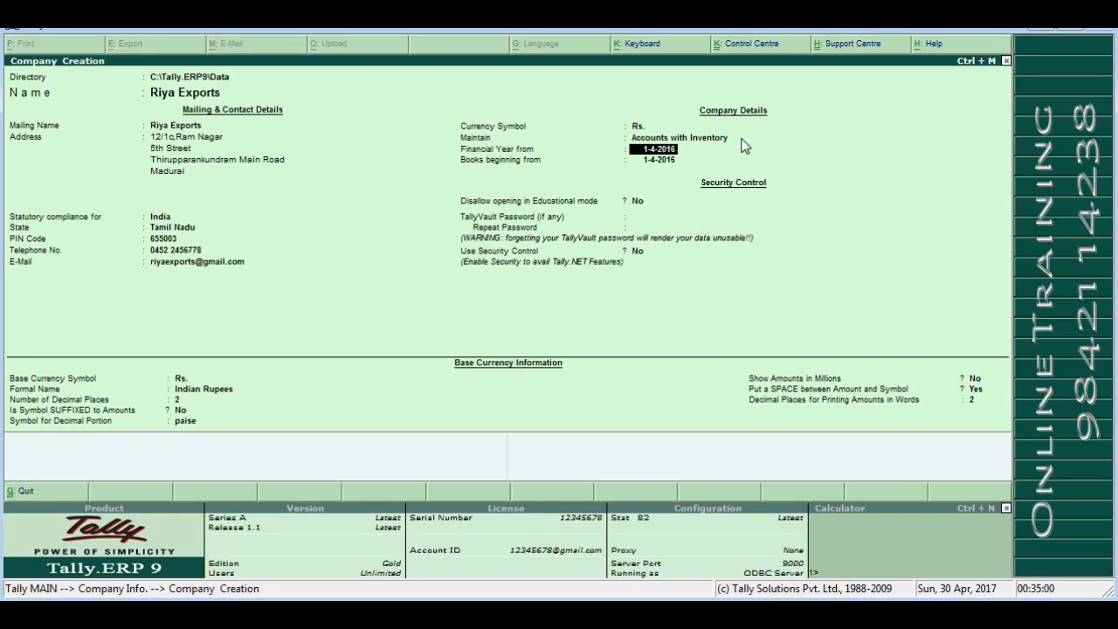
pyautogui.write('1.4.2017')
# - Set financial year and books beginning to 1-4-2017, leaving Educational-mode opening disallow at No
pyautogui.press('Return')
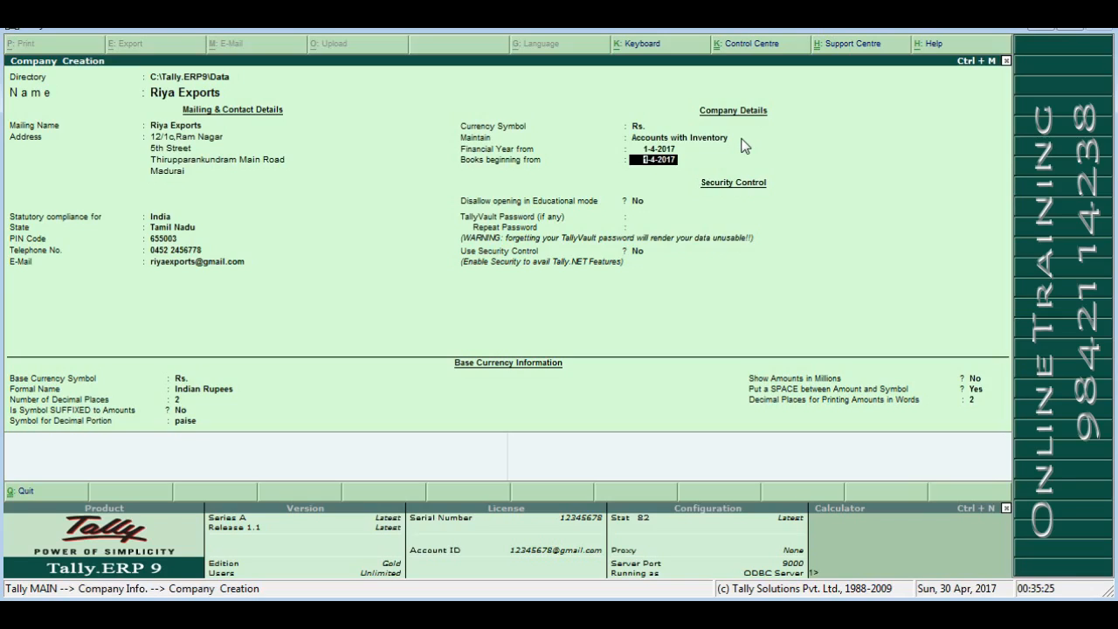
pyautogui.press('Return')
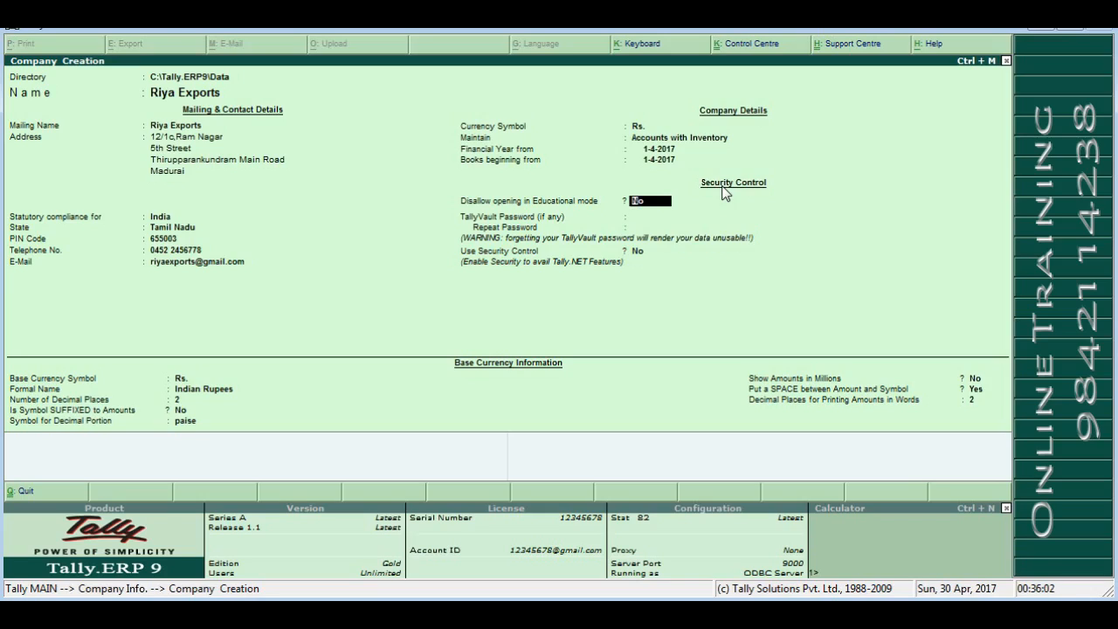
pyautogui.press('Return')
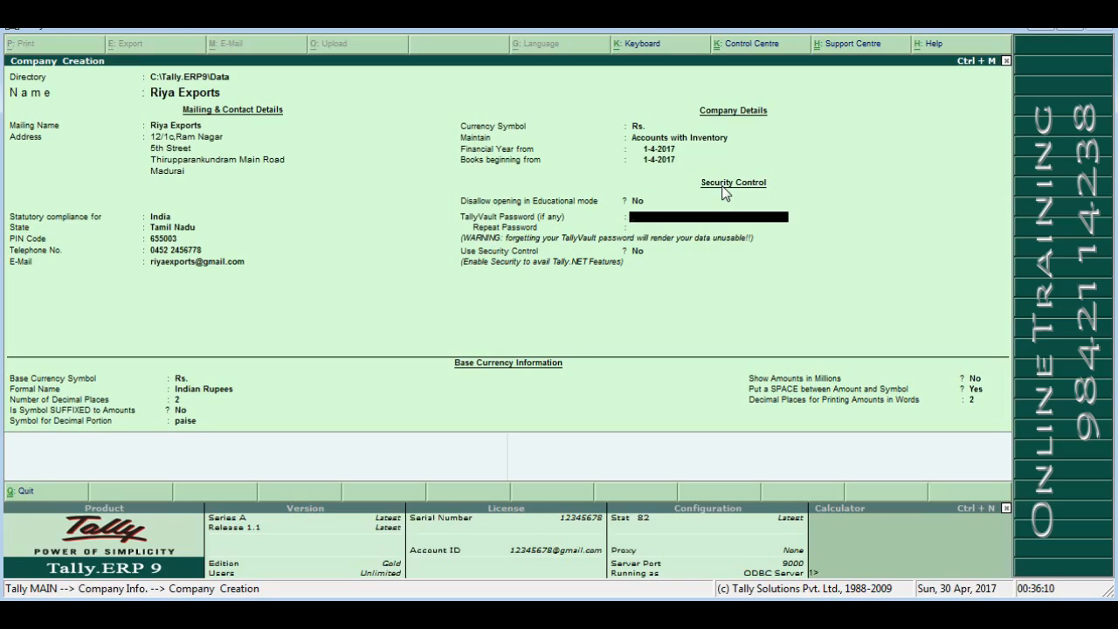
pyautogui.press('BackSpace')
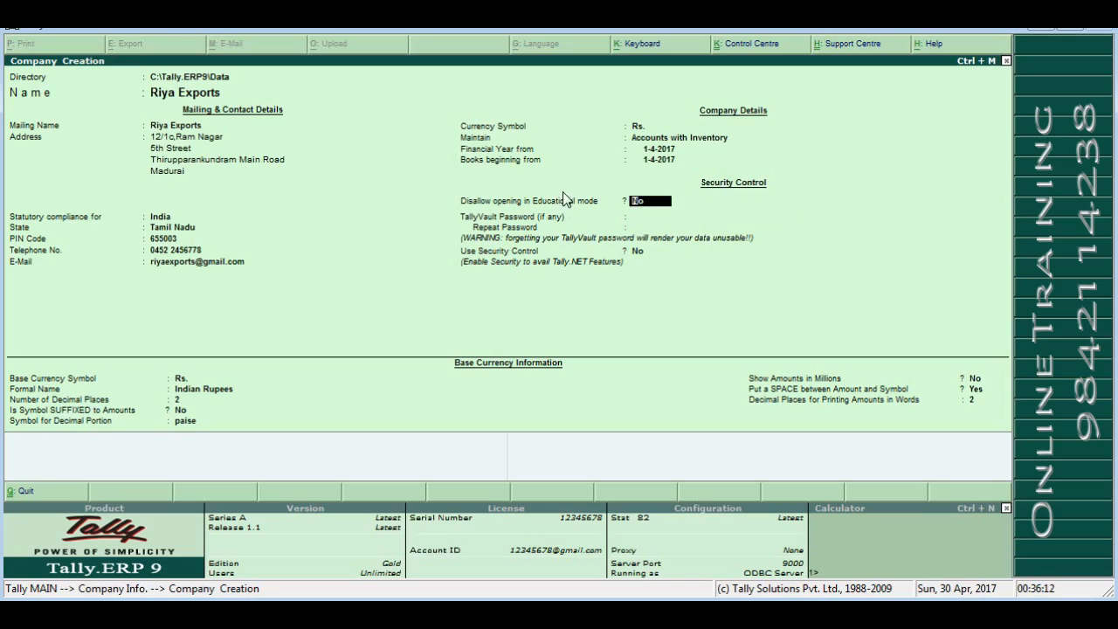
pyautogui.press('Return')
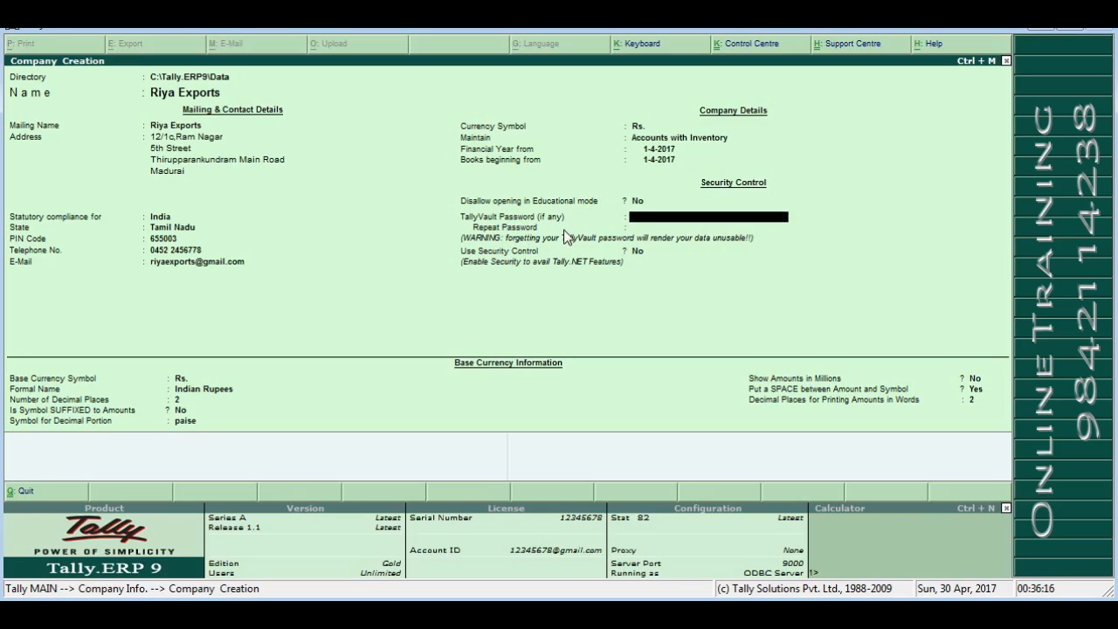
pyautogui.press('Return')
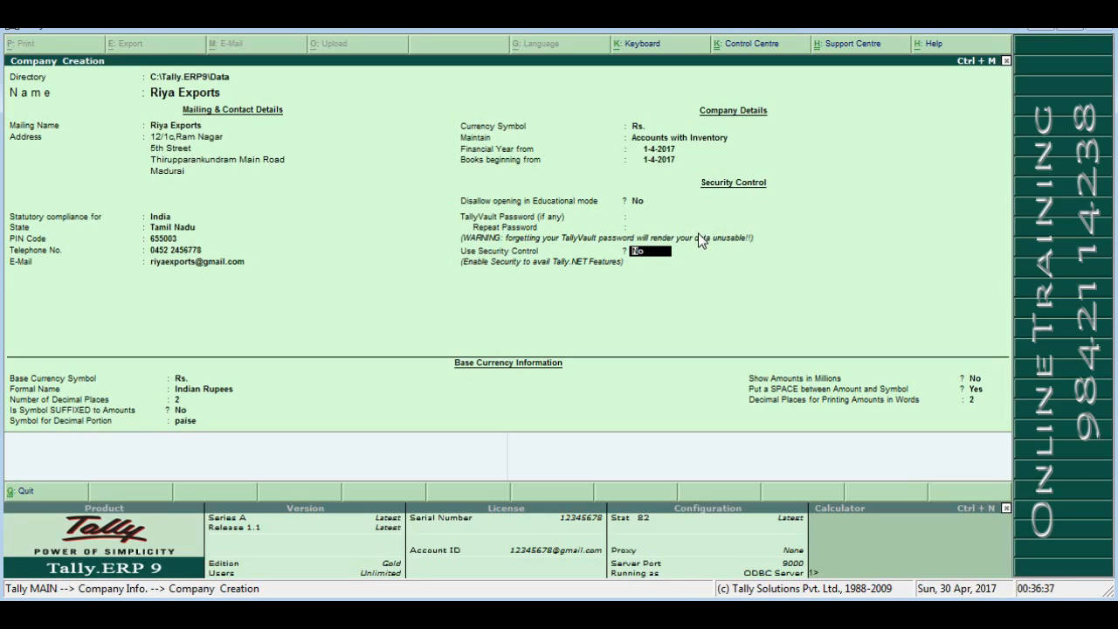
pyautogui.press('Return')
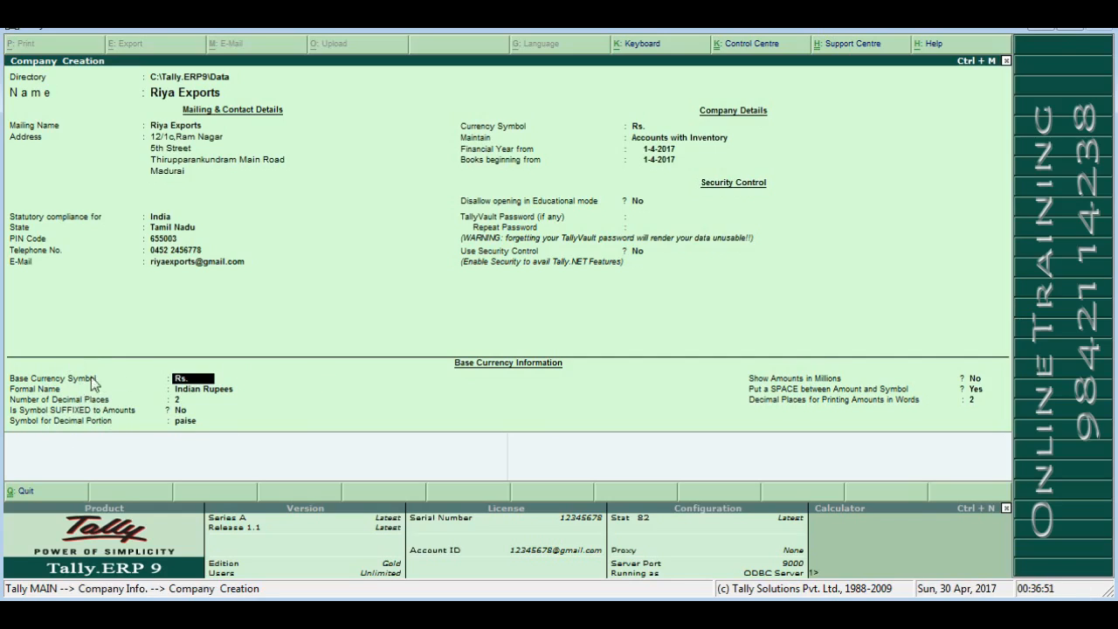
# - Keep base currency defaults: Rs., Indian Rupees, 2 decimals, paise, no millions, symbol spacing
pyautogui.press('Return')
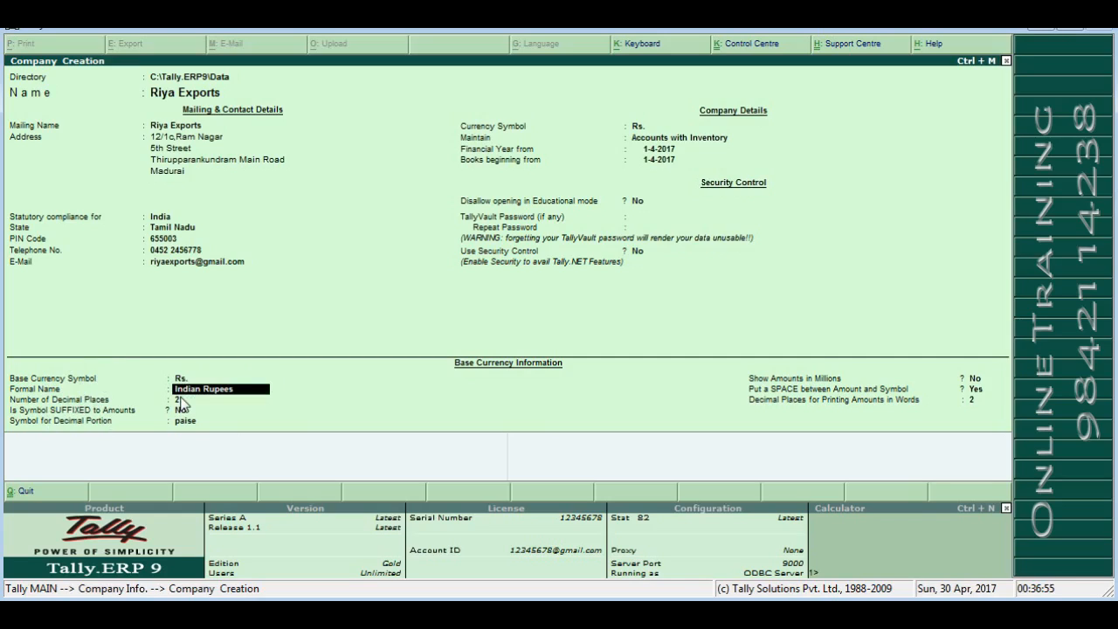
pyautogui.press('Return')
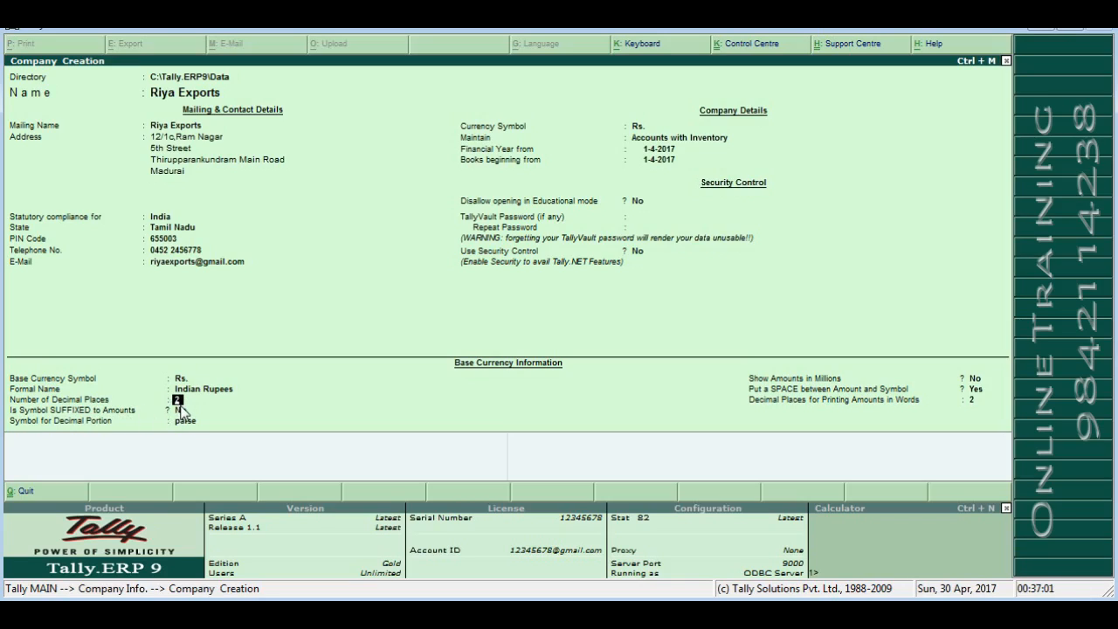
pyautogui.press('Return')
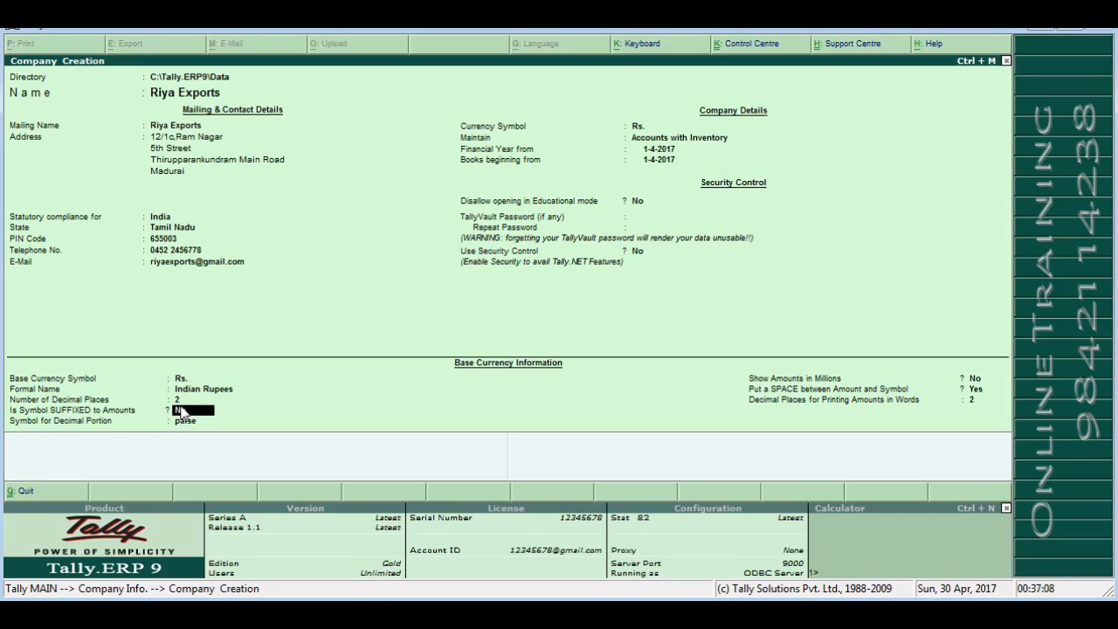
pyautogui.press('Return')
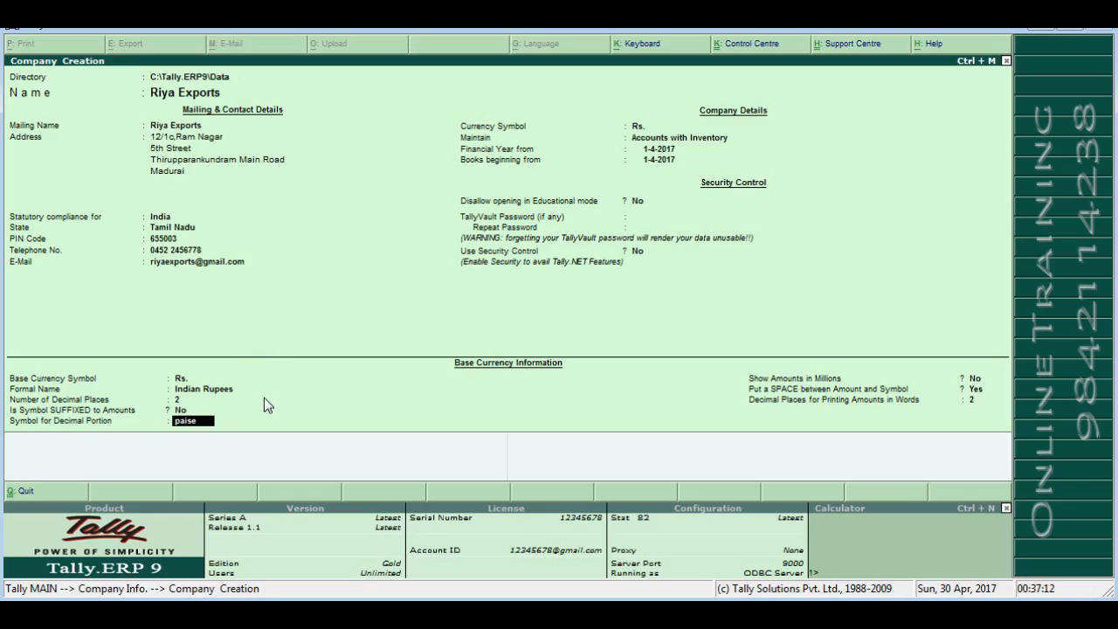
pyautogui.press('Return')
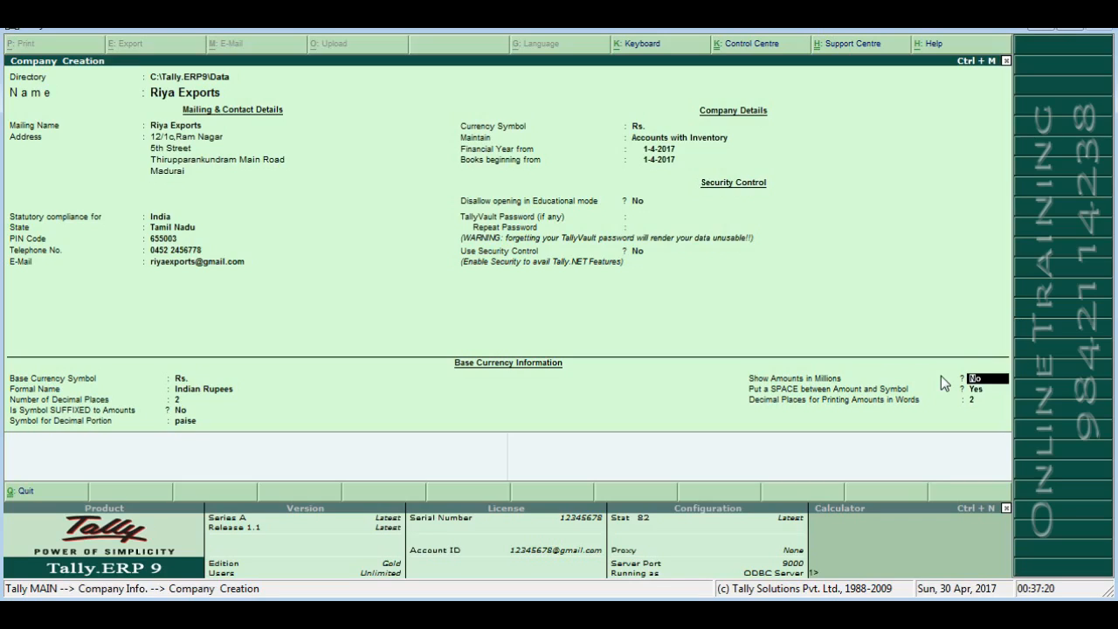
pyautogui.press('Return')
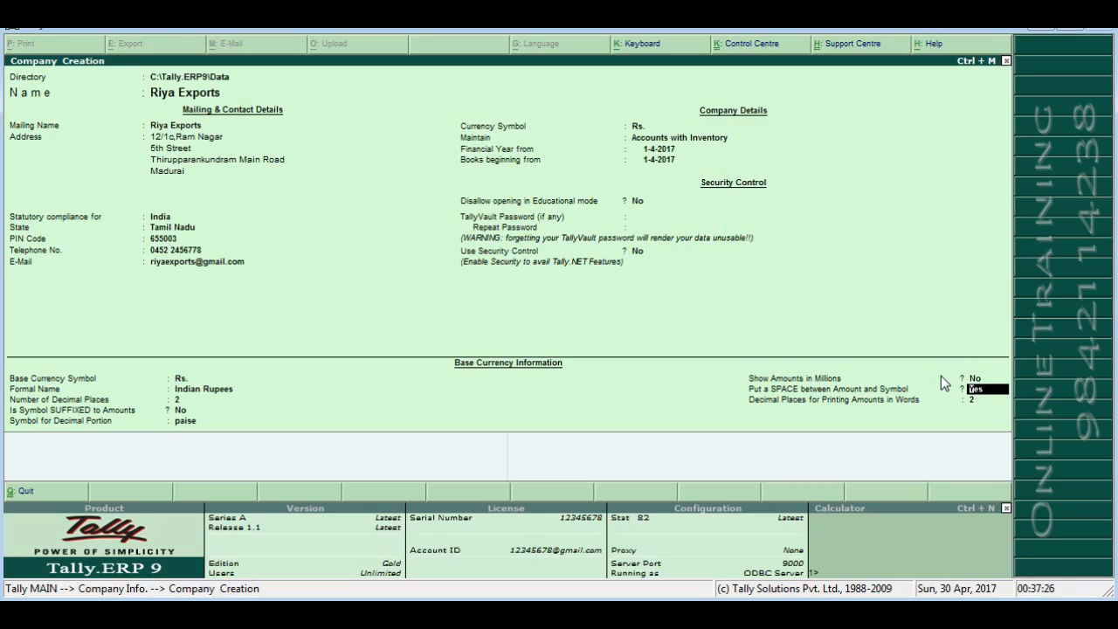
pyautogui.press('Return')
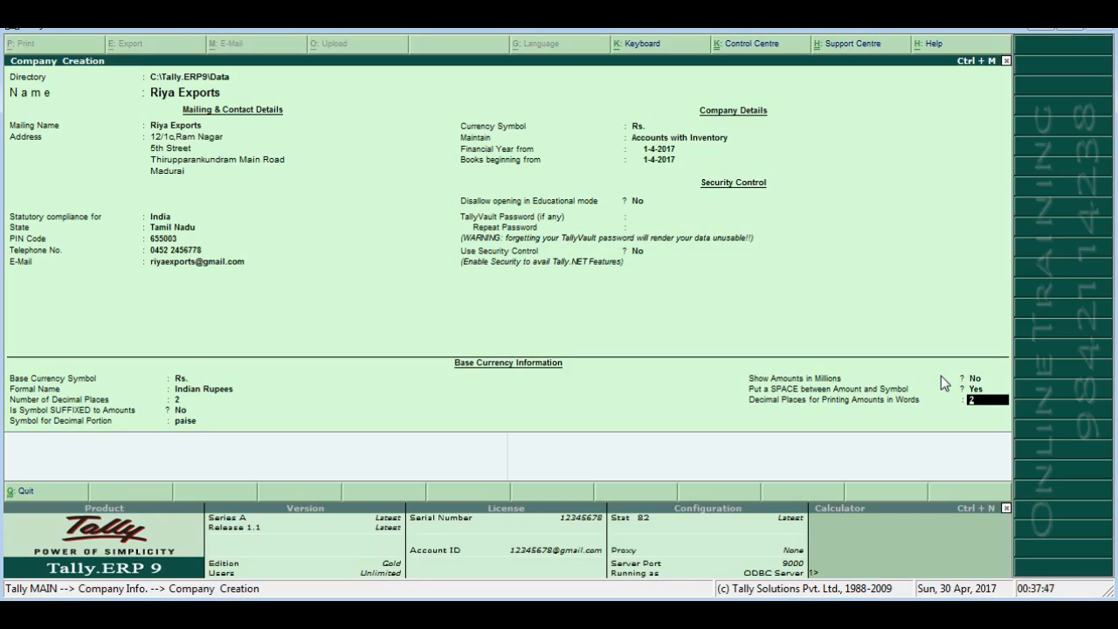
pyautogui.press('Return')
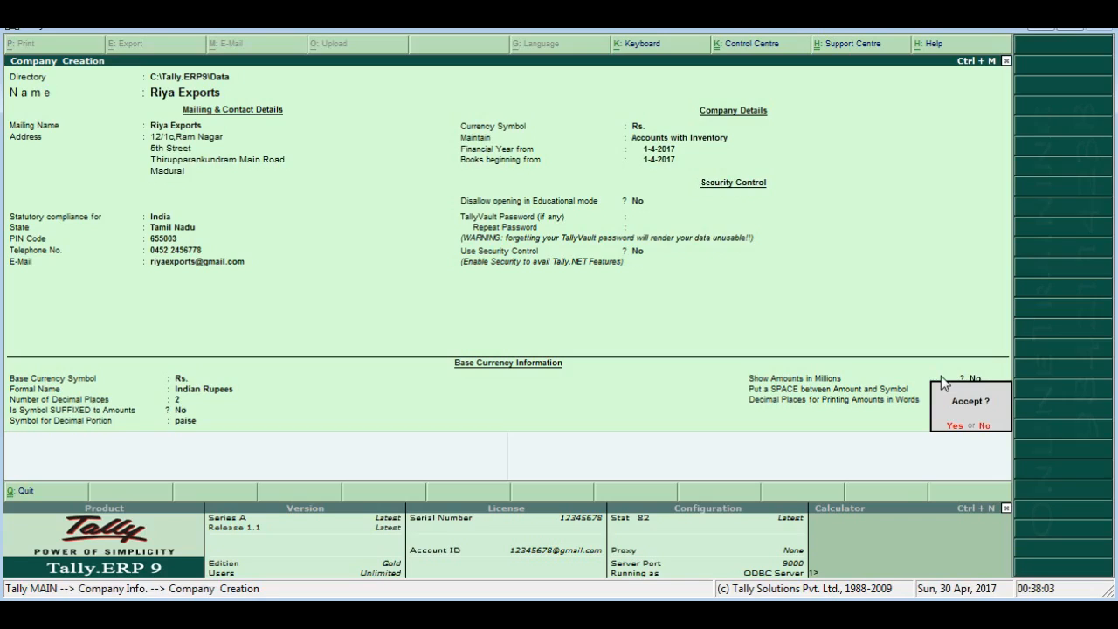
# - Answer Yes at the Accept prompt to create Riya Exports and import its statutory masters
pyautogui.press('Return')
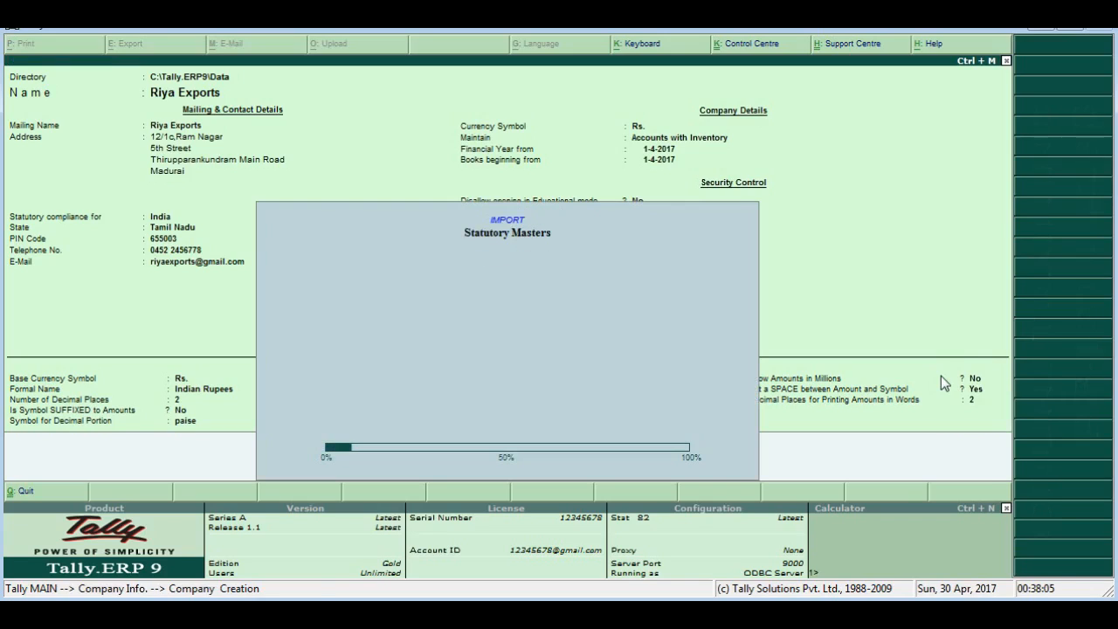